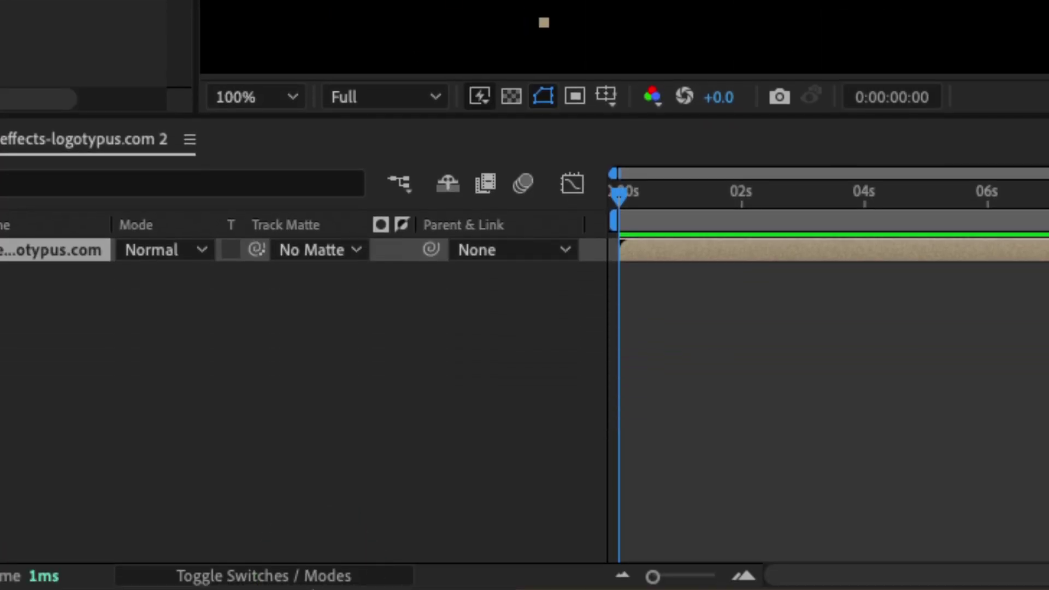
- Enable the Ae logo layer's 3D Layer switch and expand its Transform properties
left_click(318, 579)
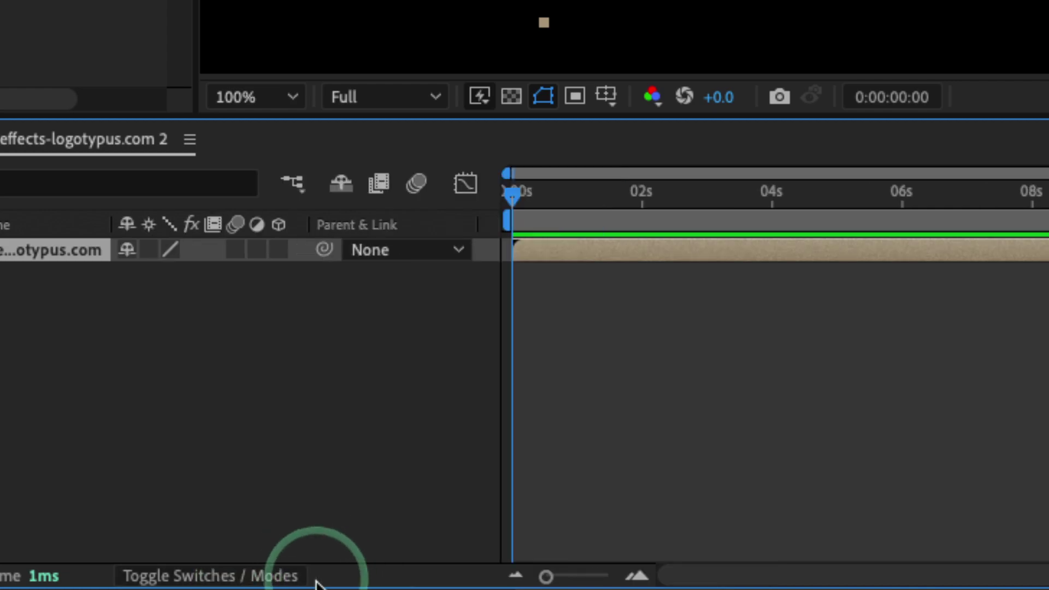
left_click(279, 251)
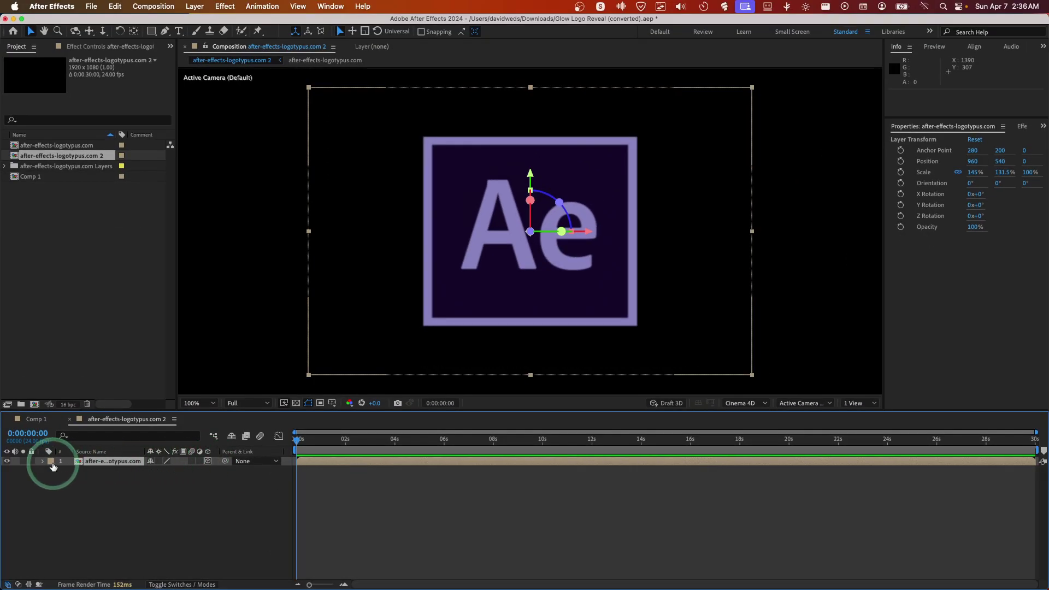
left_click(43, 462)
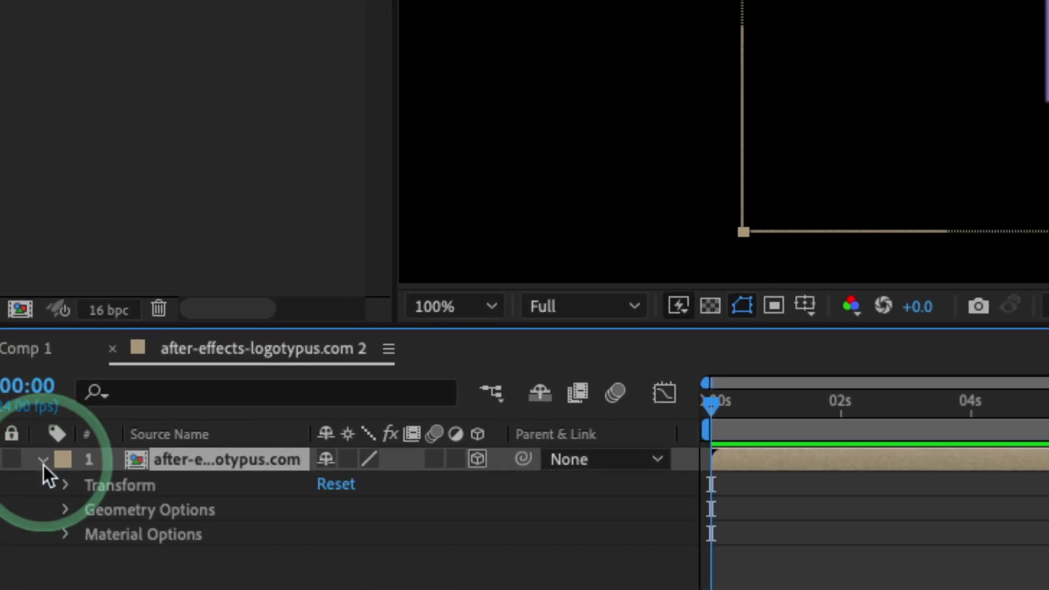
left_click(65, 486)
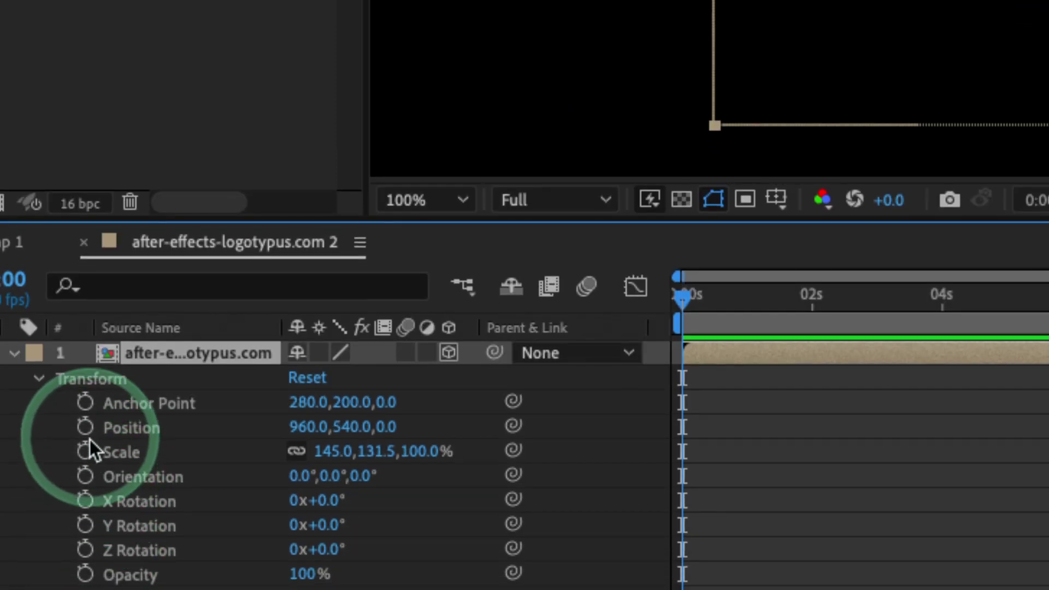
- Separate the logo layer's Position into X, Y and Z and select Z Position
right_click(110, 428)
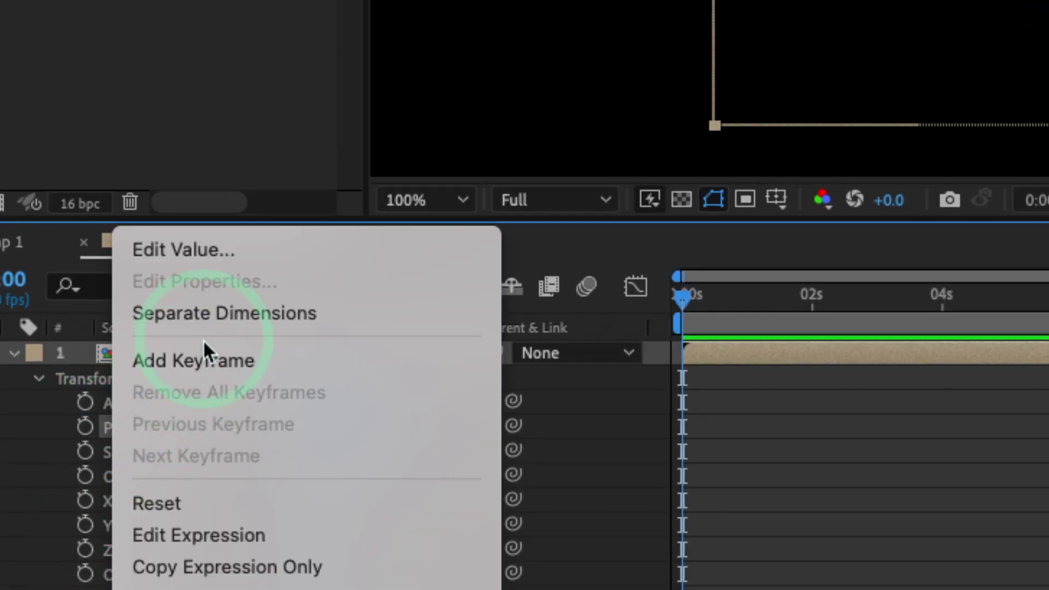
left_click(213, 318)
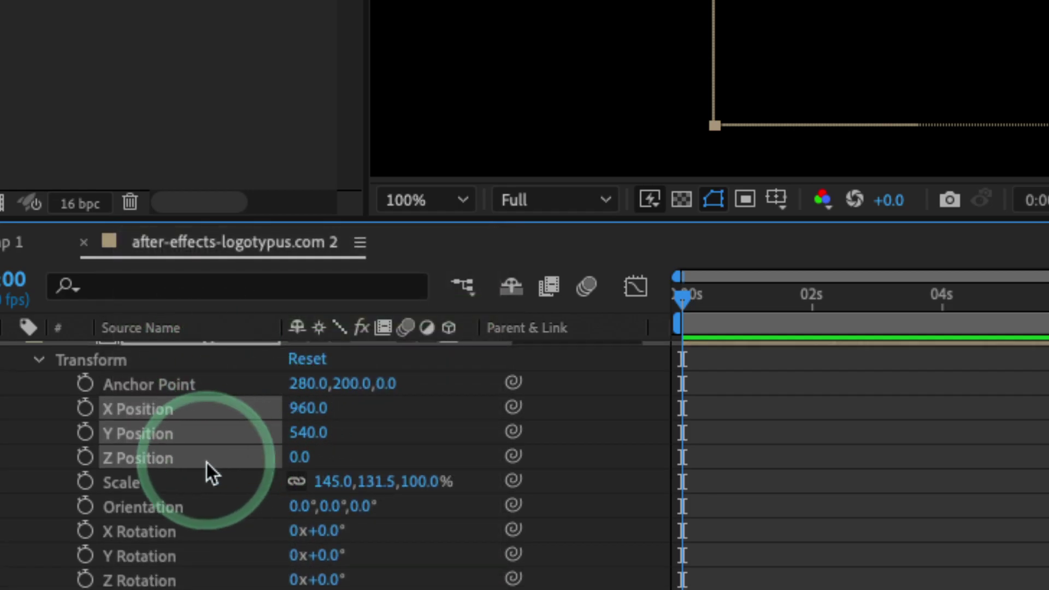
left_click(55, 451)
left_click(123, 457)
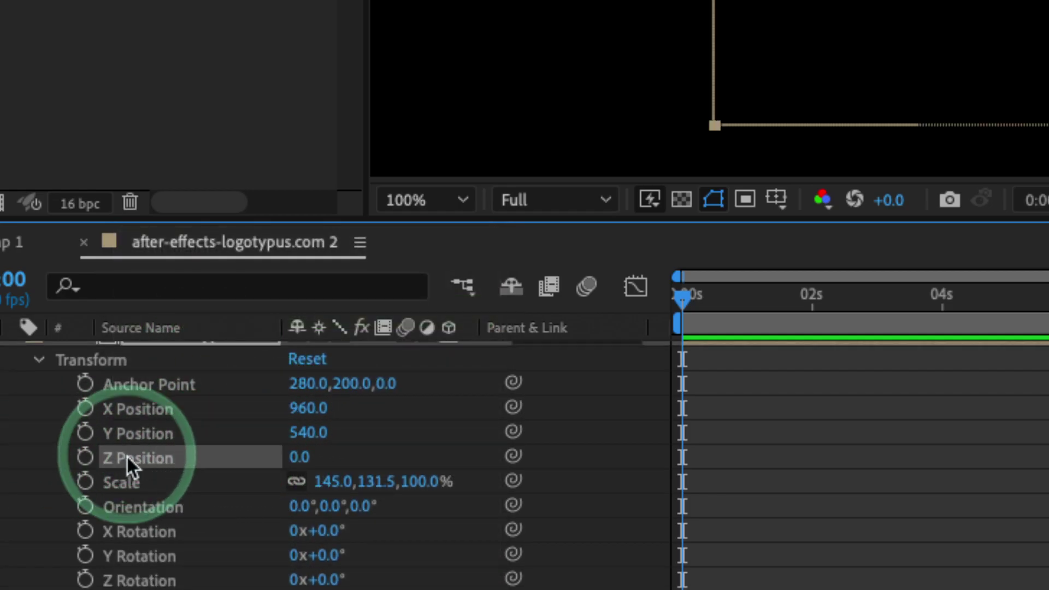
- Give Z Position the expression 'index' so depth follows the layer index
left_click(86, 459, "alt")
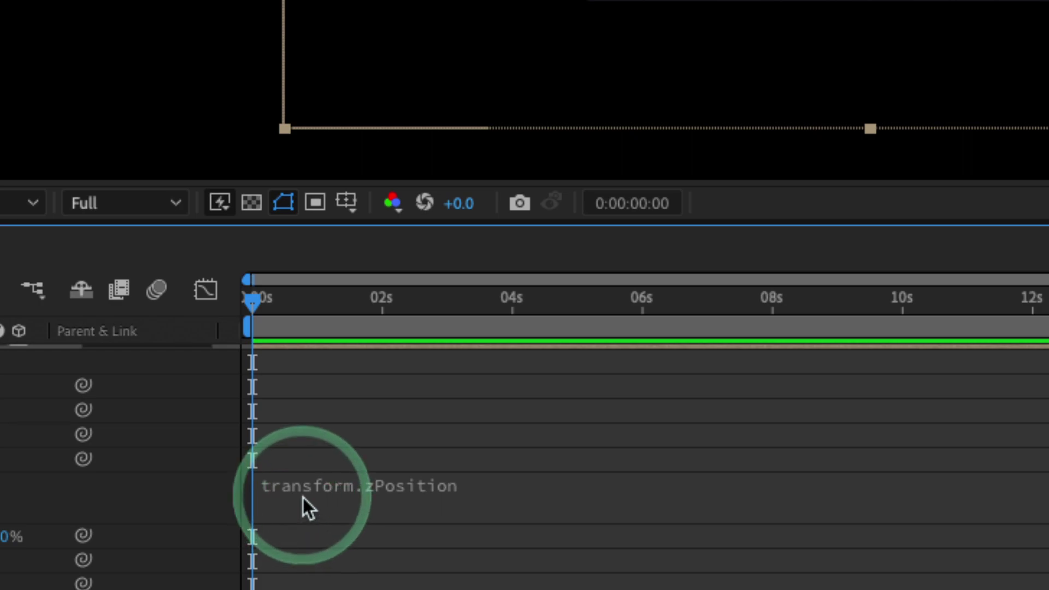
left_click(317, 516)
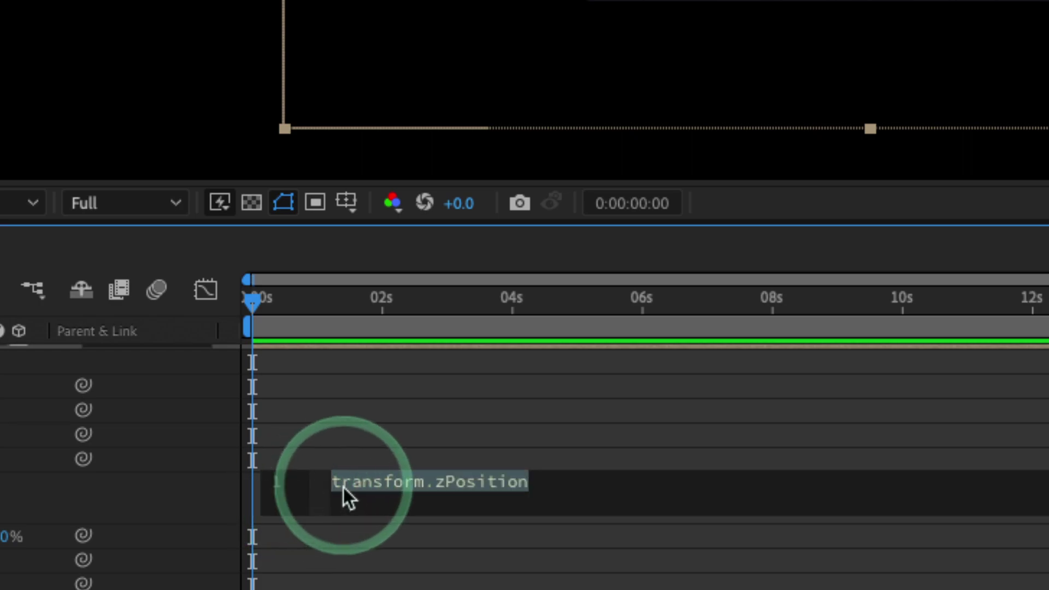
type("index")
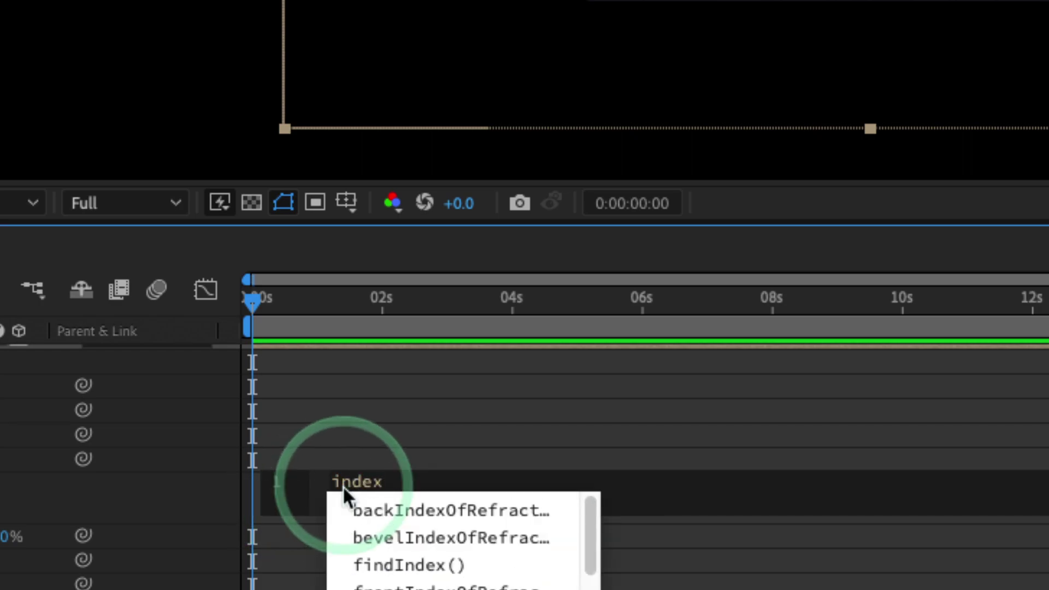
left_click(402, 484)
left_click(563, 578)
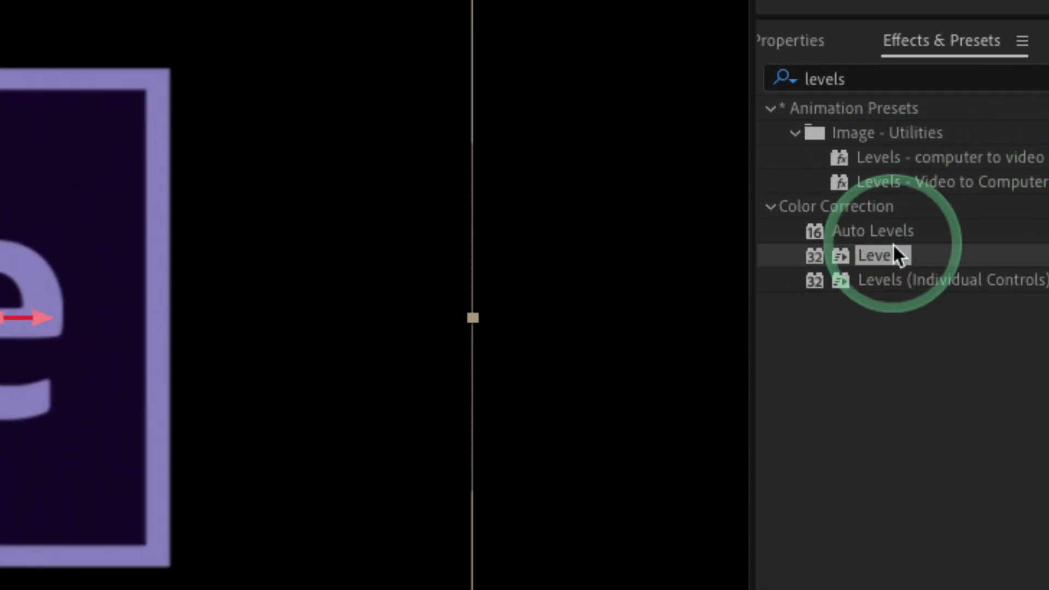
mouse_move(896, 254)
left_mouse_down()
mouse_move(851, 271)
mouse_move(693, 283)
mouse_move(7, 457)
mouse_move(195, 534)
left_mouse_up()
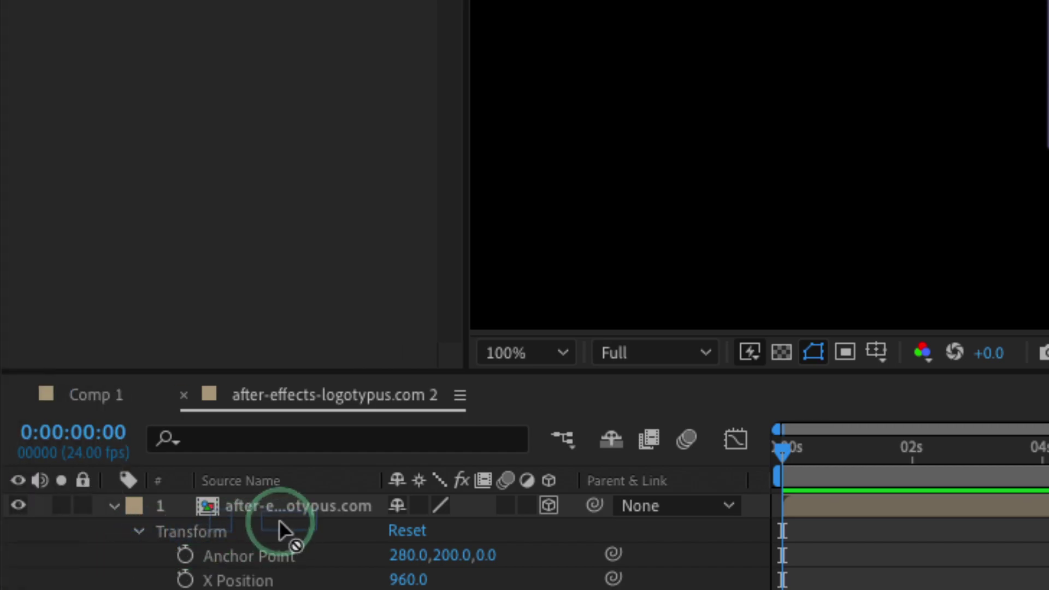
left_click_drag(154, 540, 278, 515)
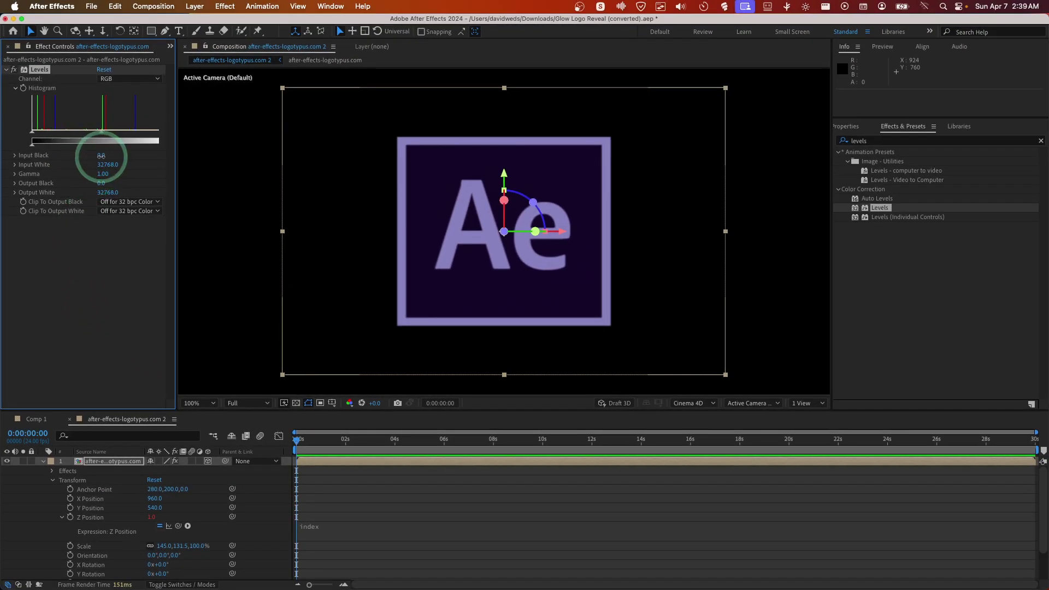
mouse_move(101, 156)
left_mouse_down()
mouse_move(86, 156)
mouse_move(107, 157)
left_mouse_up()
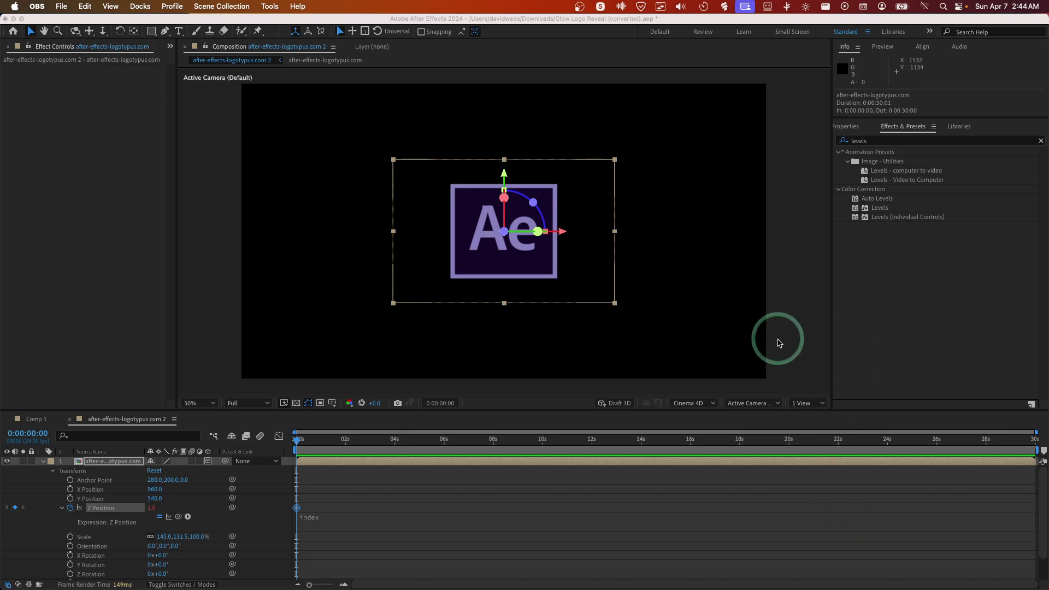
- Switch the composition viewer to Custom View 1 for a 3D angle on the logo
left_click(755, 410)
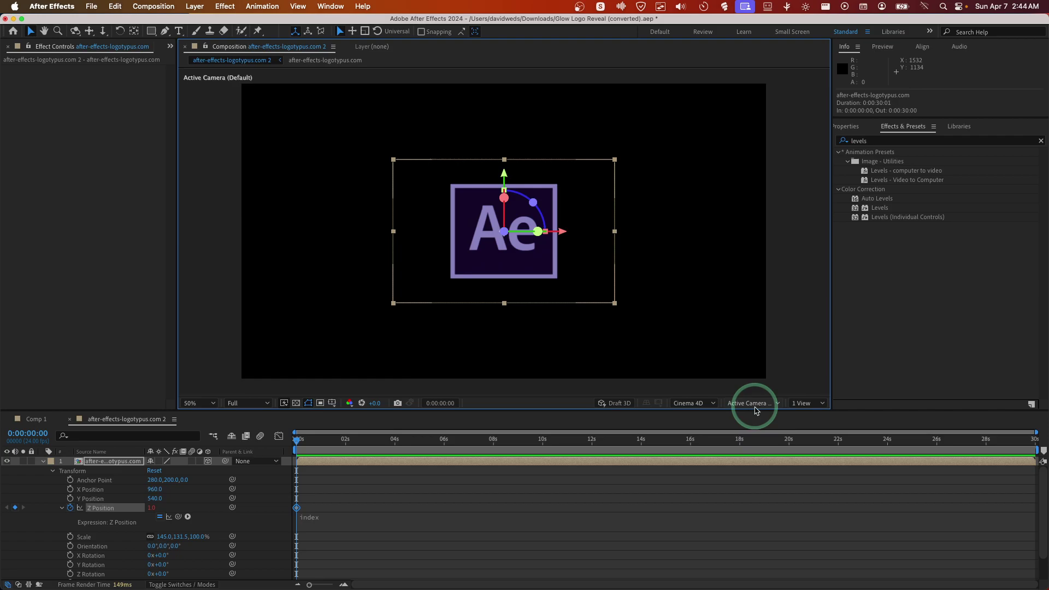
left_click(755, 410)
left_click(758, 527)
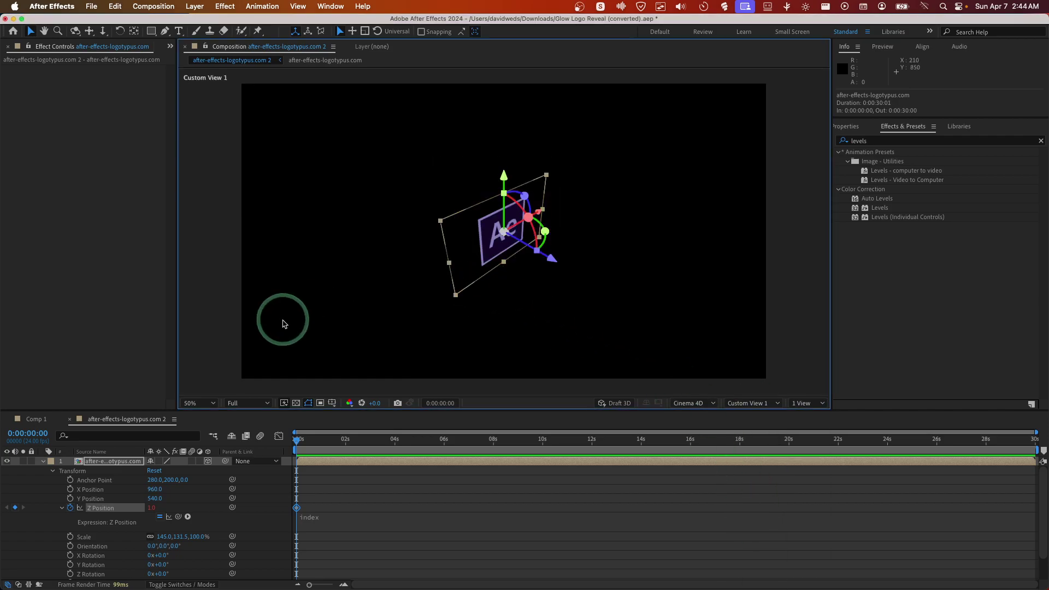
left_click(64, 515)
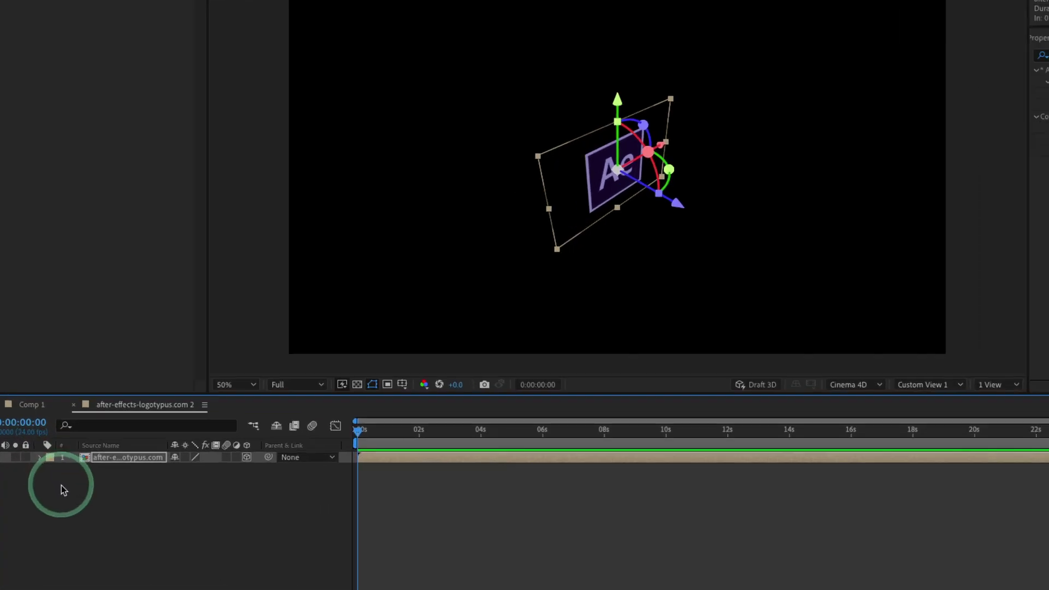
- Add a new Camera 1 layer above the logo and orbit the view around it
right_click(79, 497)
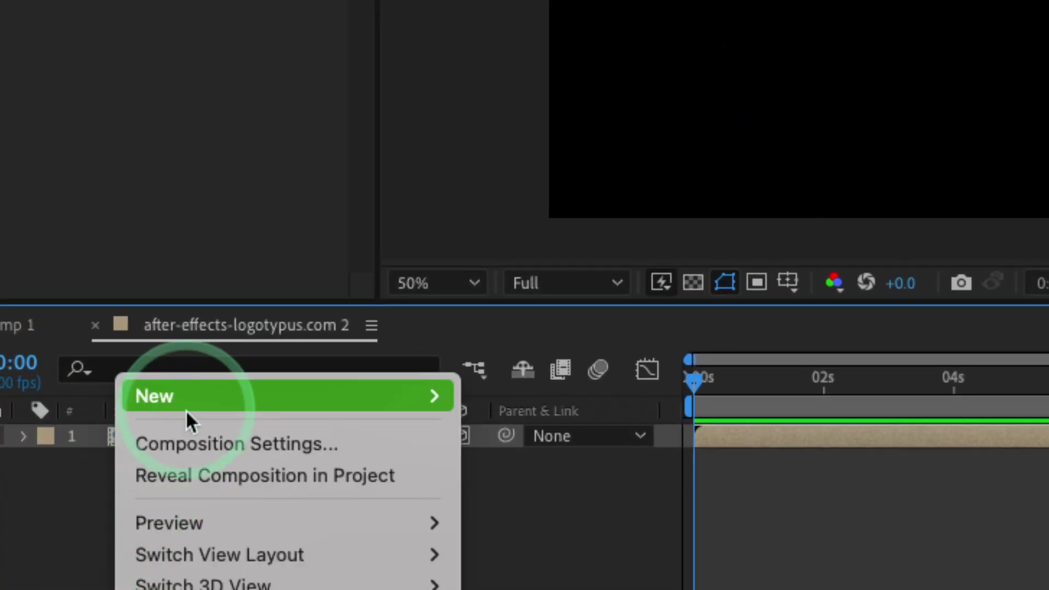
left_click(533, 539)
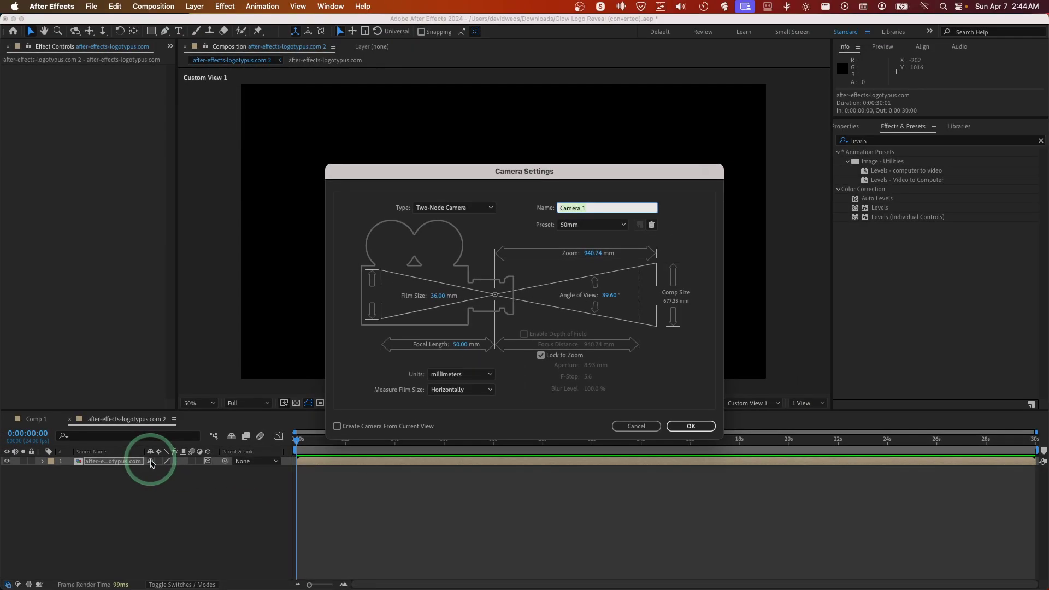
left_click(640, 427)
left_click(691, 426)
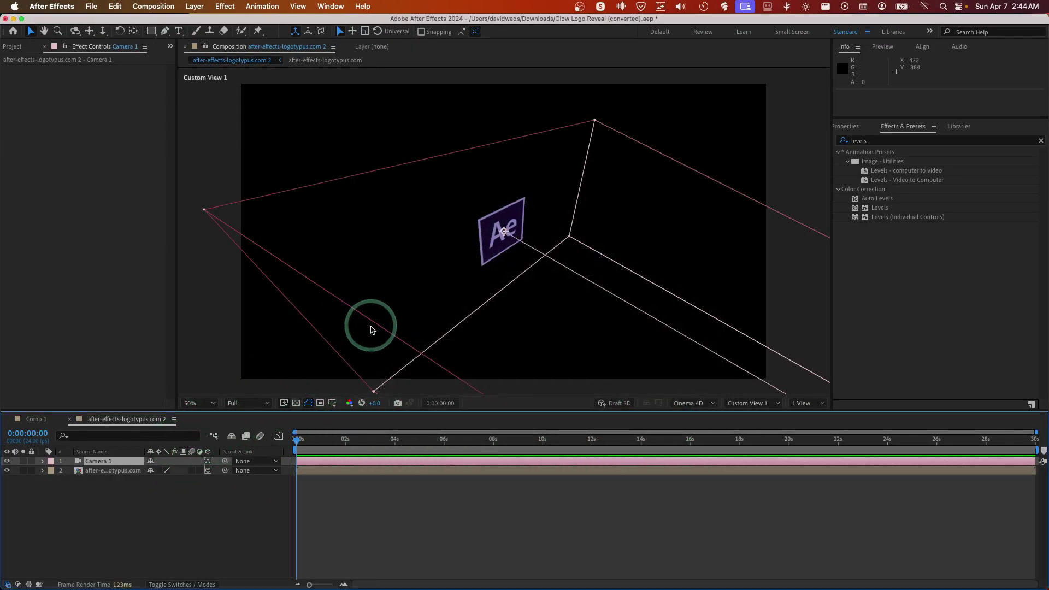
key("c")
left_click_drag(476, 241, 471, 247)
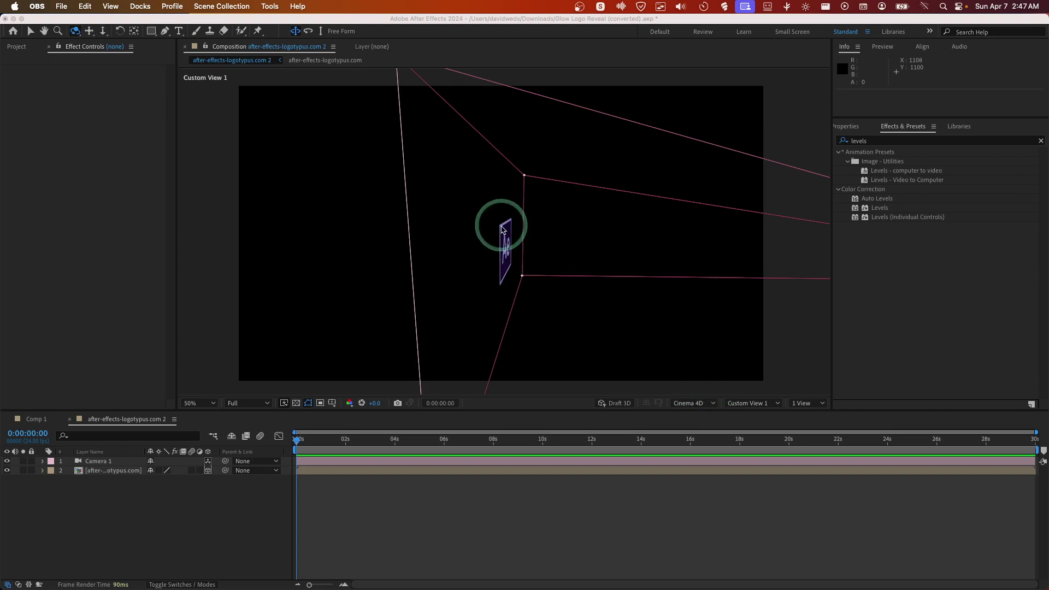
- Orbit the custom view to see the camera and logo, selecting Camera 1
left_click(531, 205)
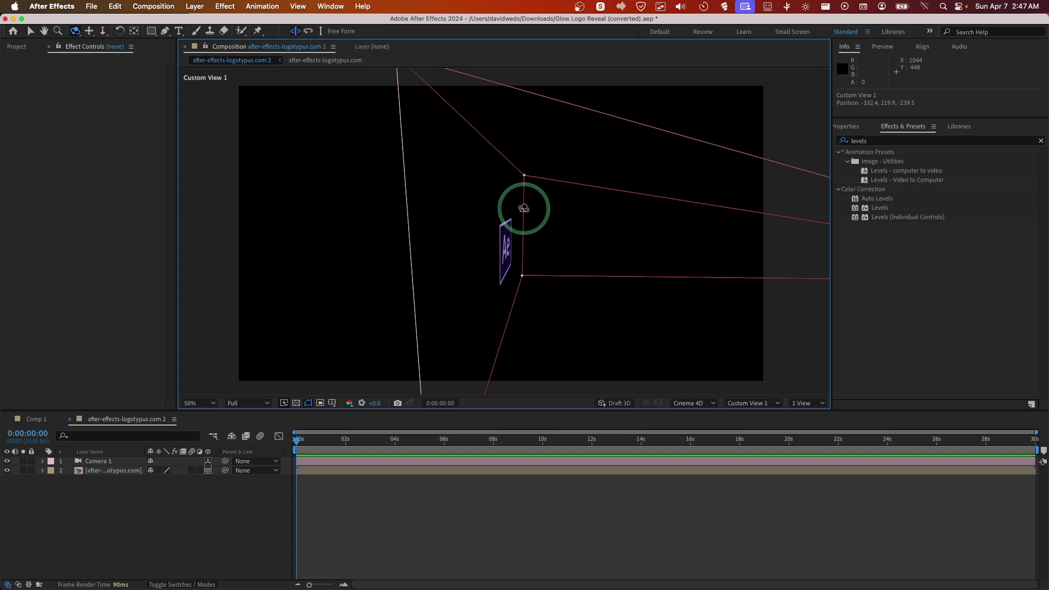
mouse_move(524, 209)
left_mouse_down()
mouse_move(523, 190)
mouse_move(501, 234)
left_mouse_up()
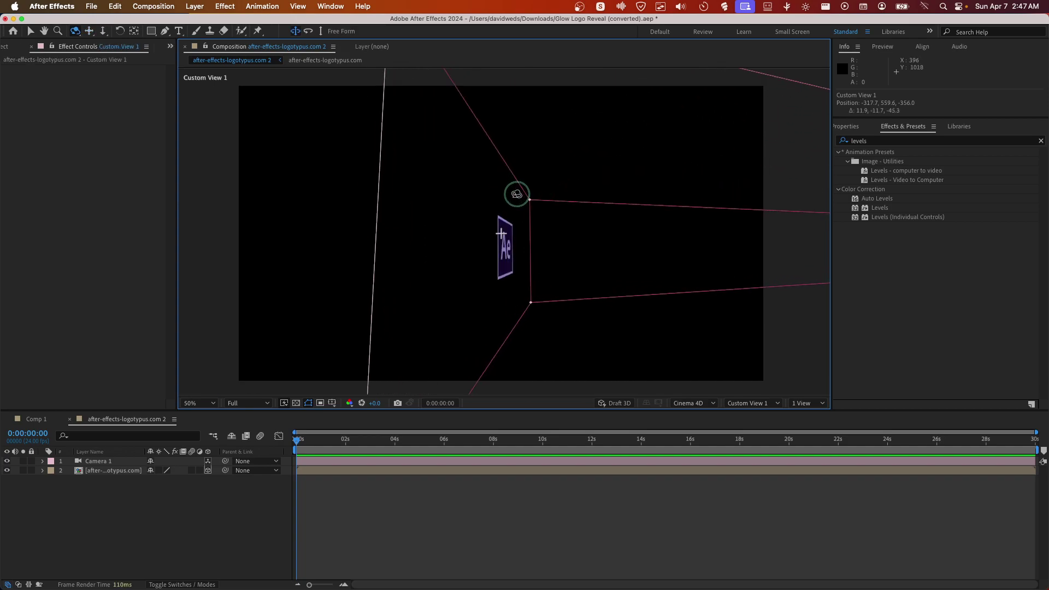
left_click_drag(517, 194, 517, 199)
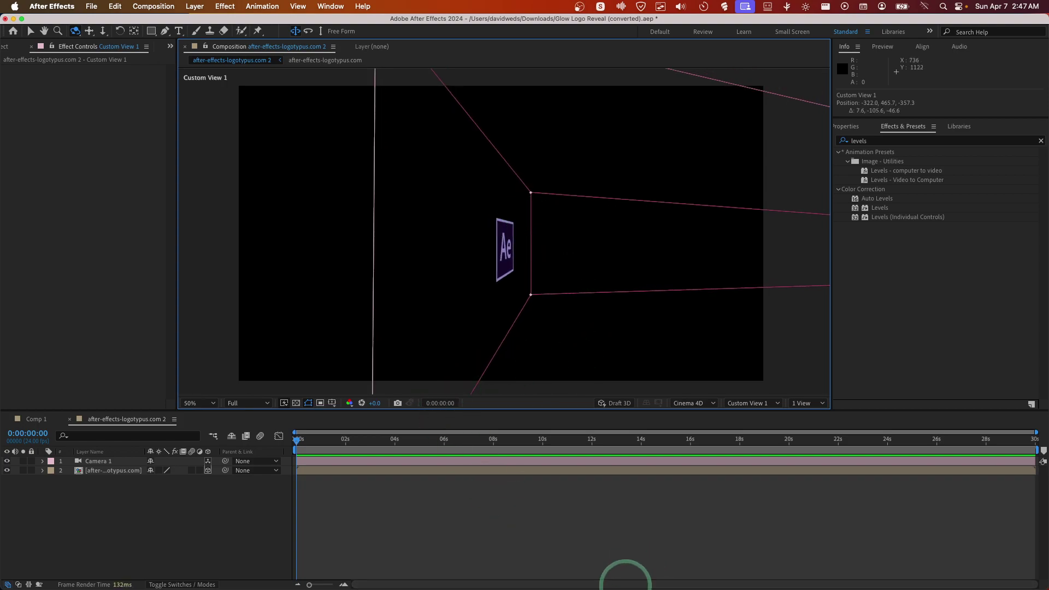
key("1")
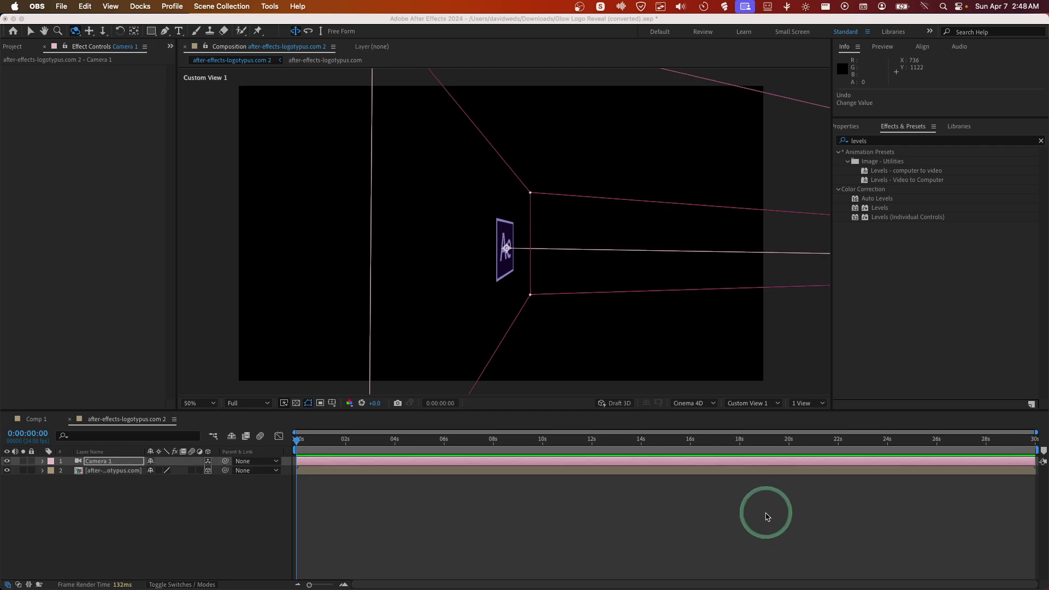
right_click(132, 516)
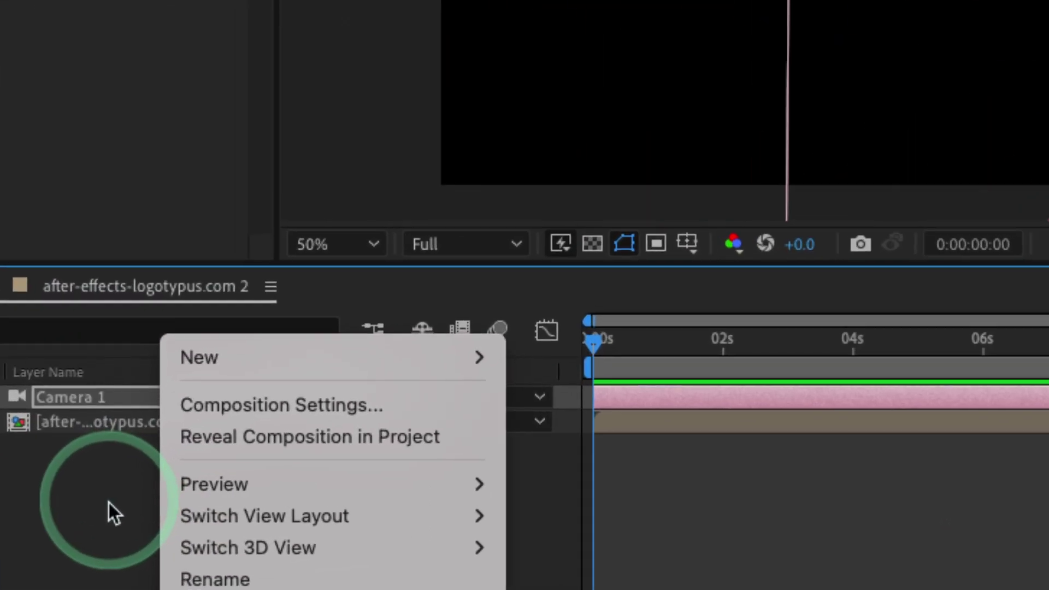
left_click(115, 505)
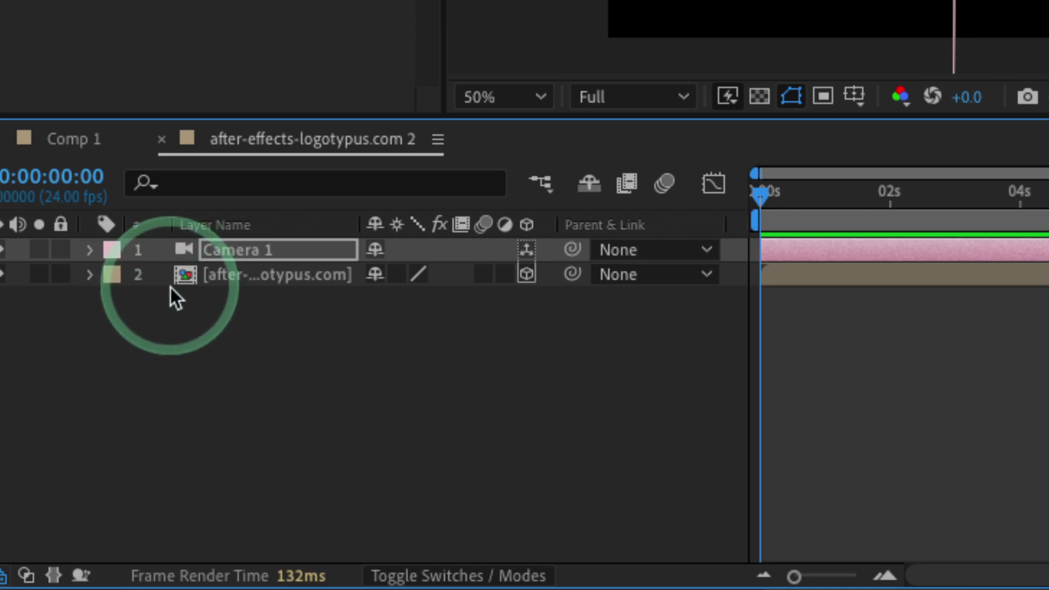
- Scale the logo layer up to about 338, 306.5, 233.1% and nudge the view sideways
left_click(90, 275)
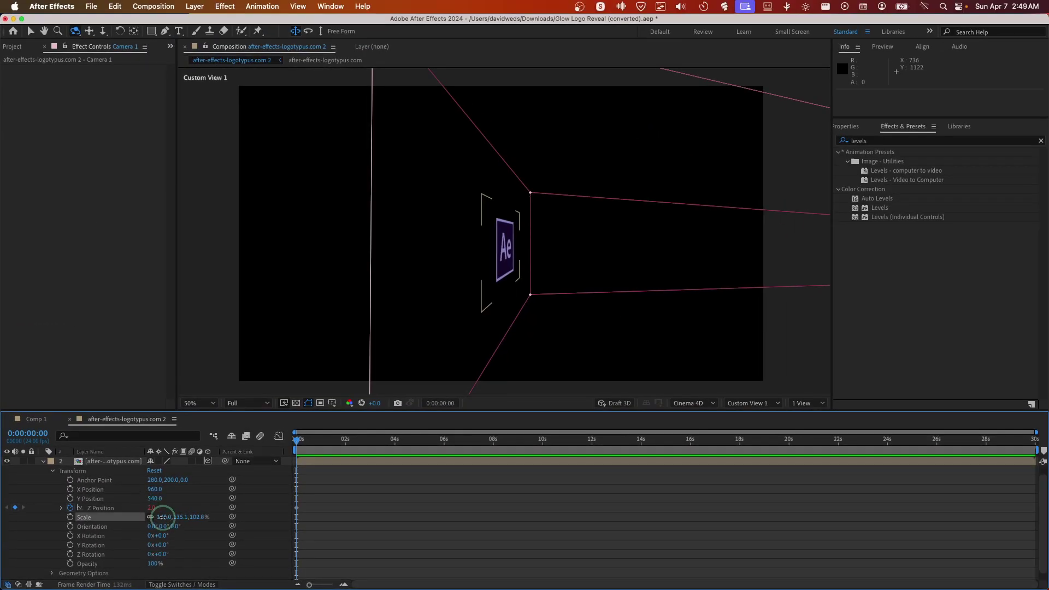
left_click_drag(160, 521, 267, 520)
scroll(121, 513, "up", 1)
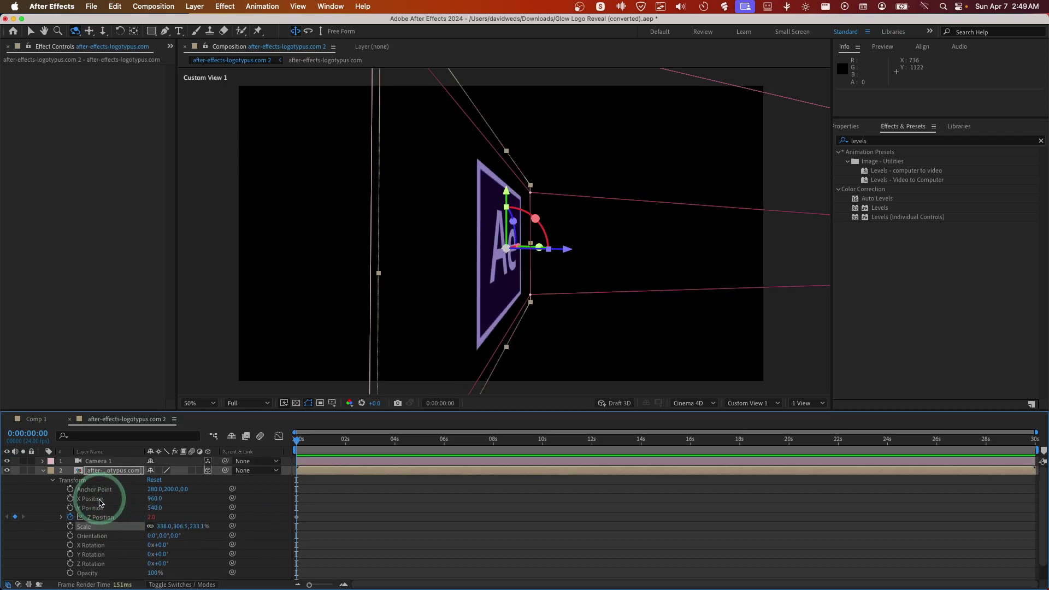
left_click(92, 461)
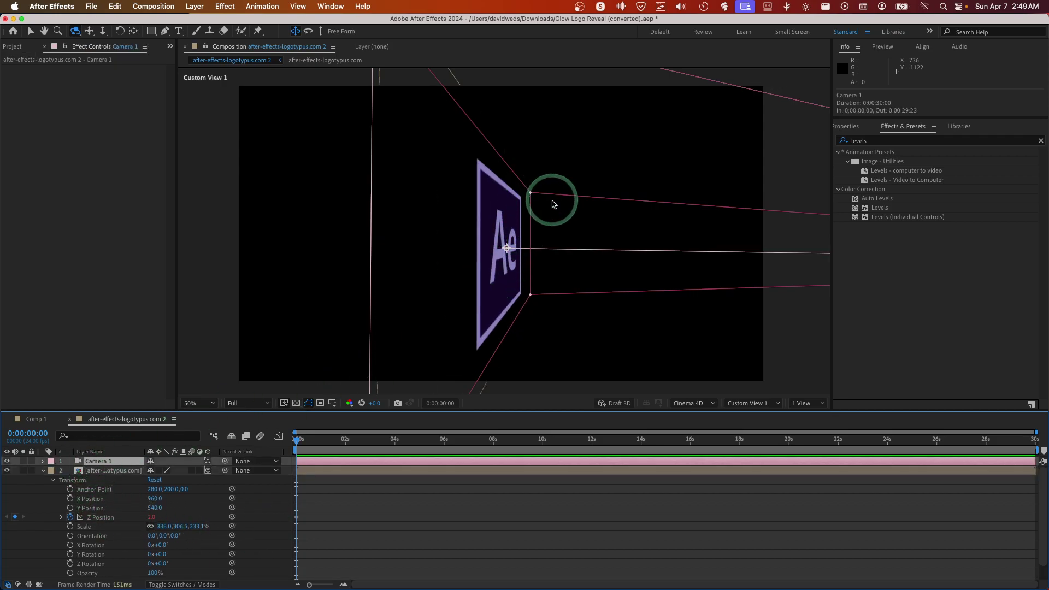
key("c")
left_click(554, 200)
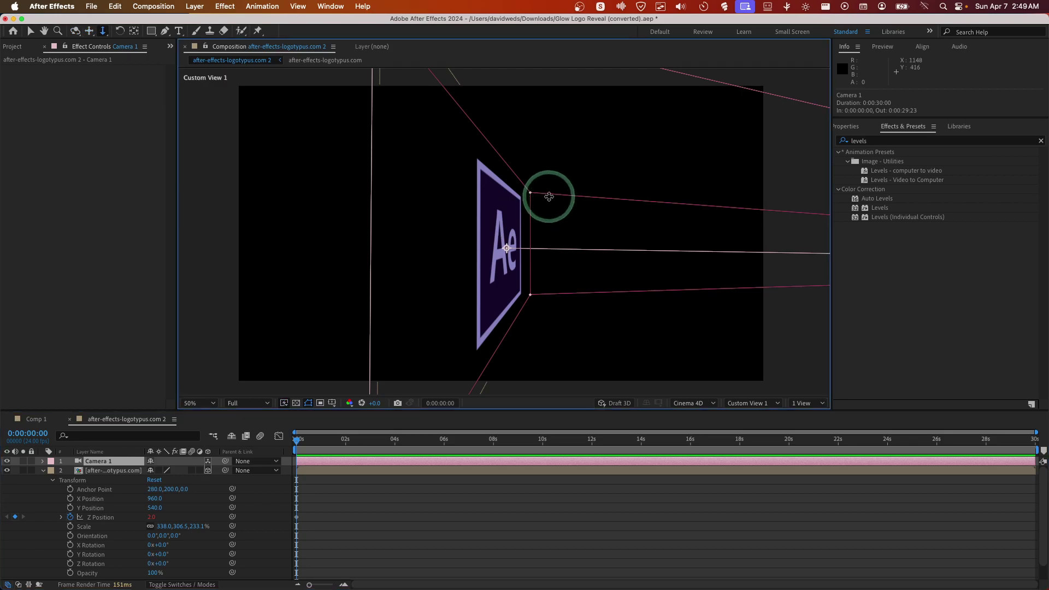
left_click_drag(548, 196, 546, 196)
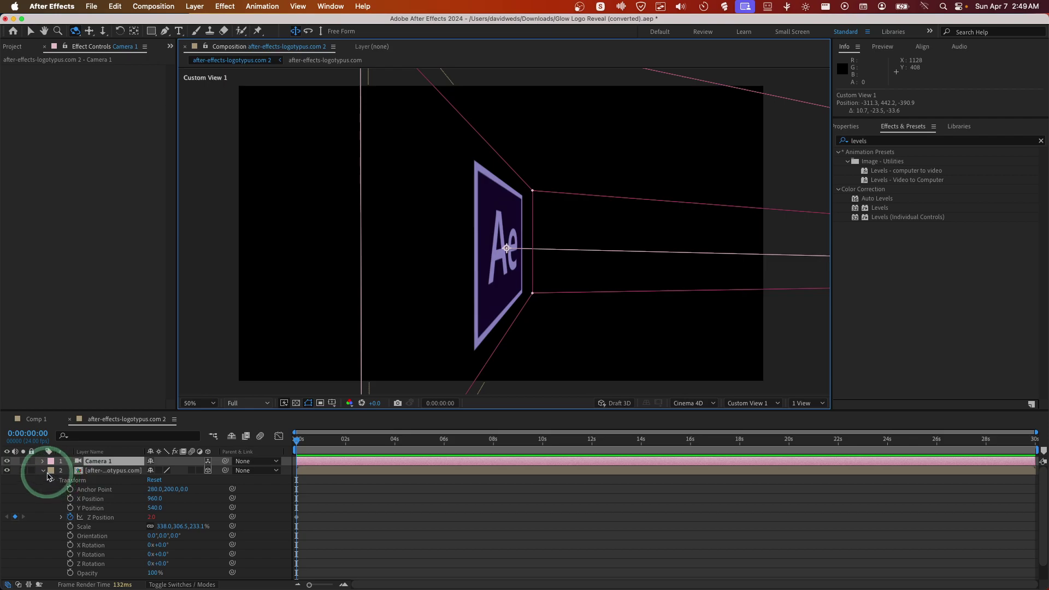
- Duplicate the logo layer over a hundred times into stacked copies, viewed at 100%
left_click(45, 472)
left_click(119, 472)
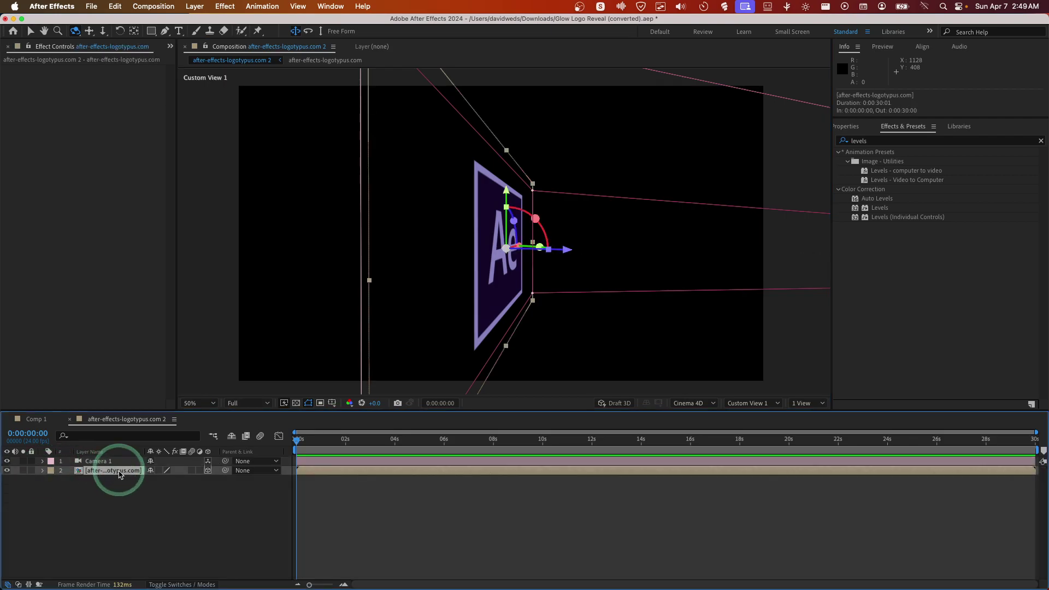
key("super+d")
key("super+d")
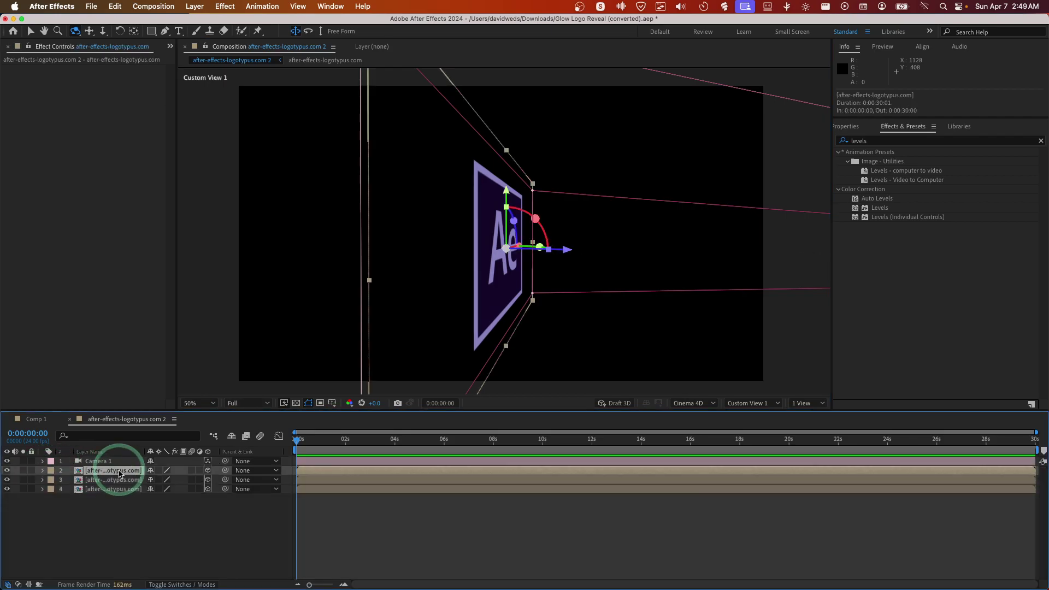
key("super+d")
key("super+d")
key("super+d")
key("super+d")
key("super+d")
key("super+d")
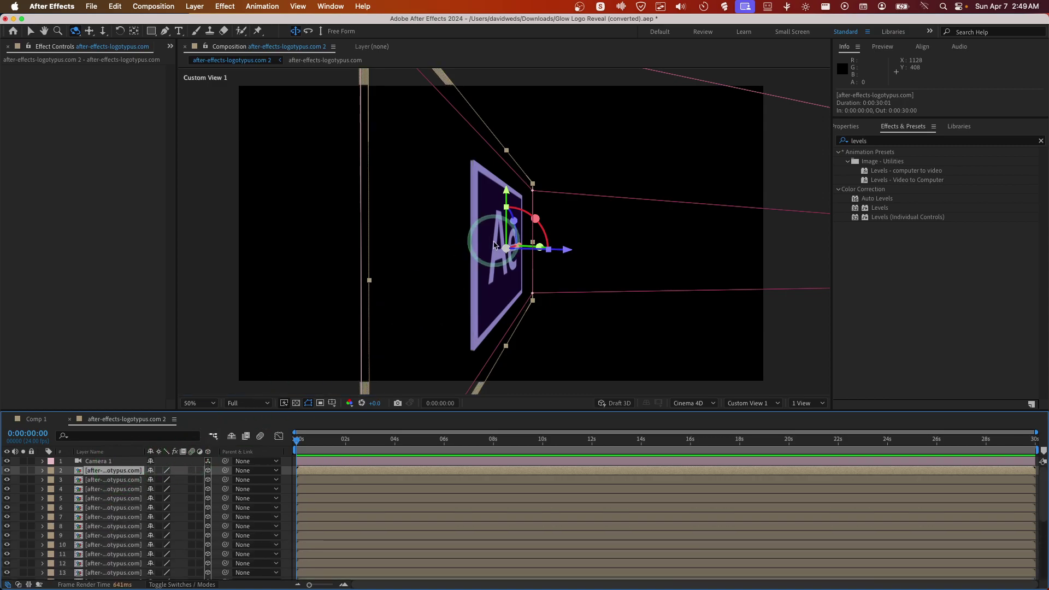
left_click(489, 192)
key("period")
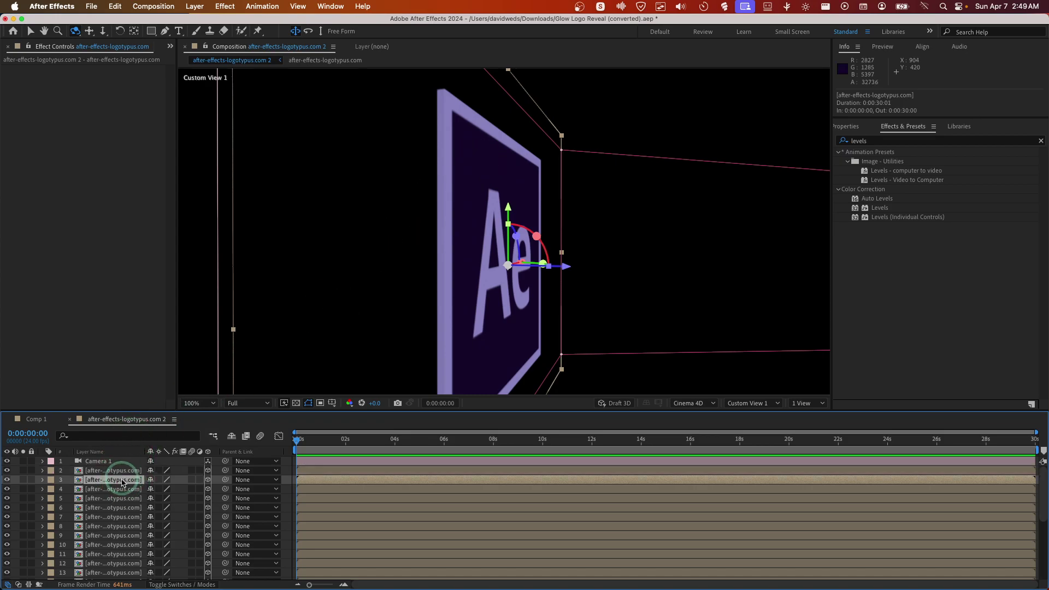
scroll(145, 498, "down", 5)
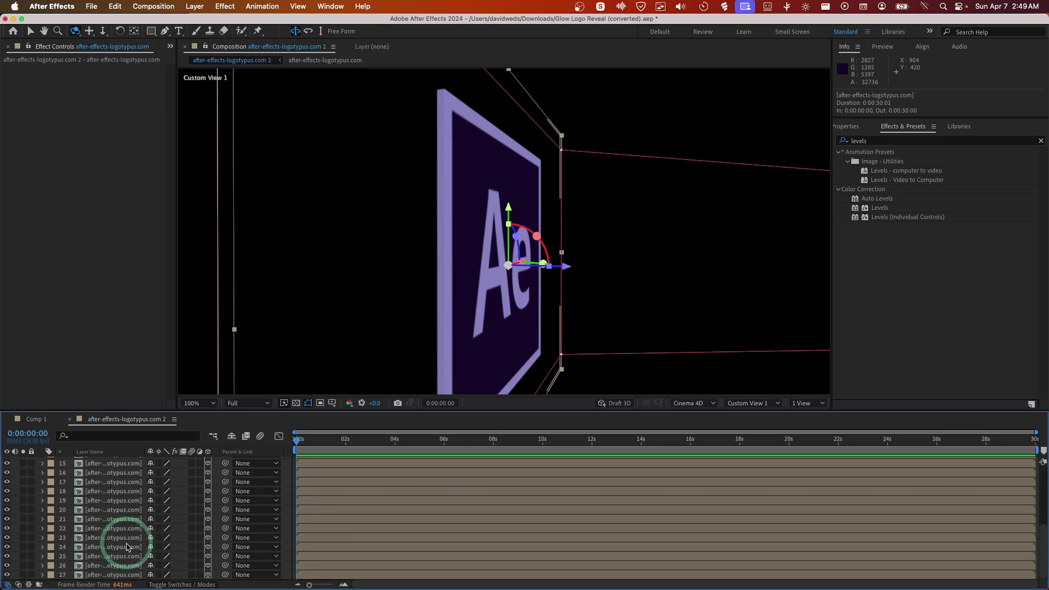
key("super+a")
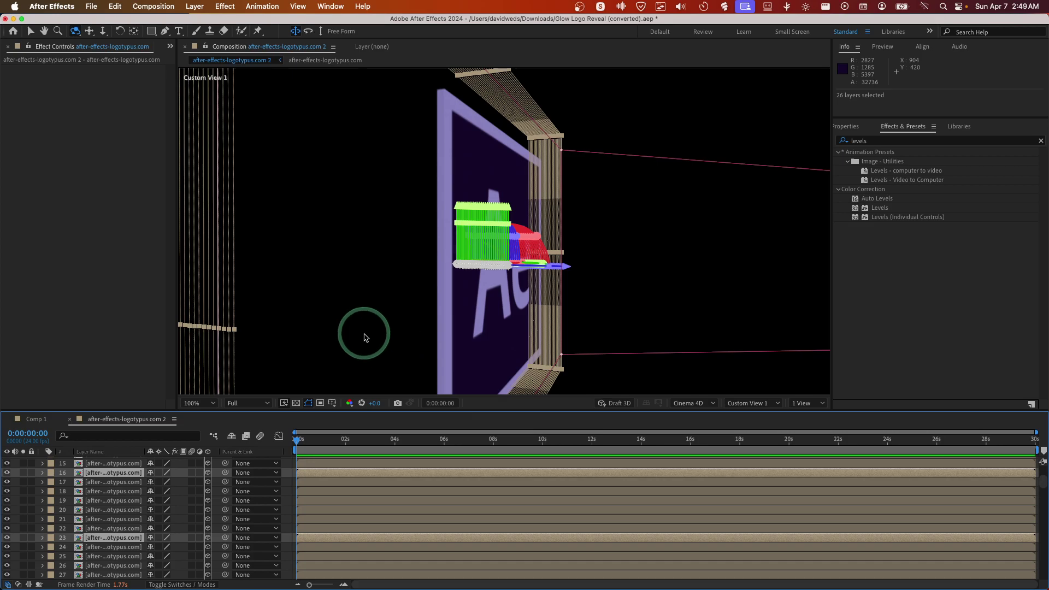
scroll(163, 493, "down", 1)
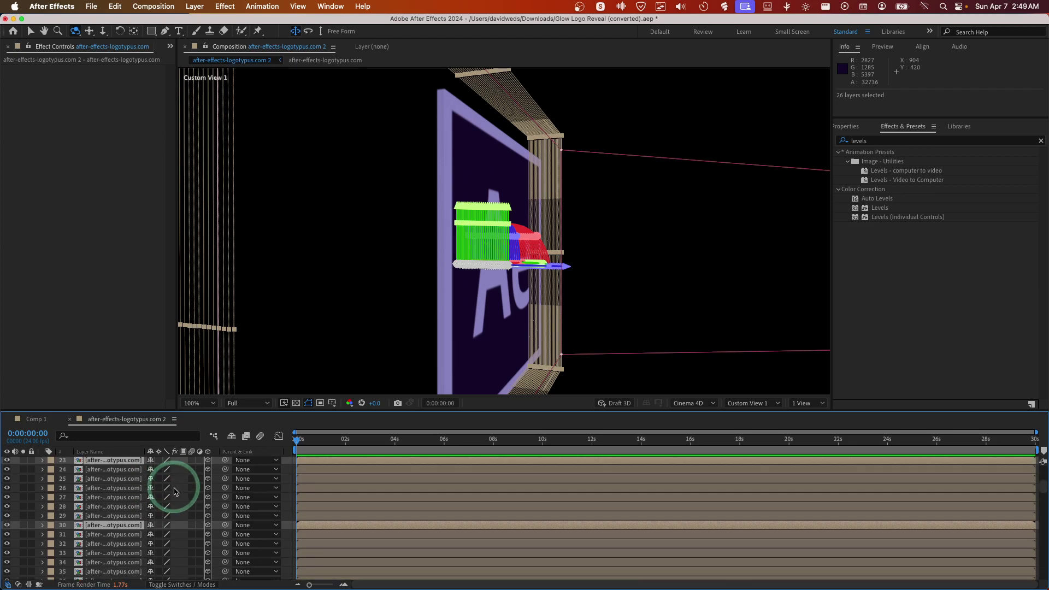
scroll(164, 492, "down", 5)
scroll(173, 491, "down", 5)
scroll(174, 490, "down", 4)
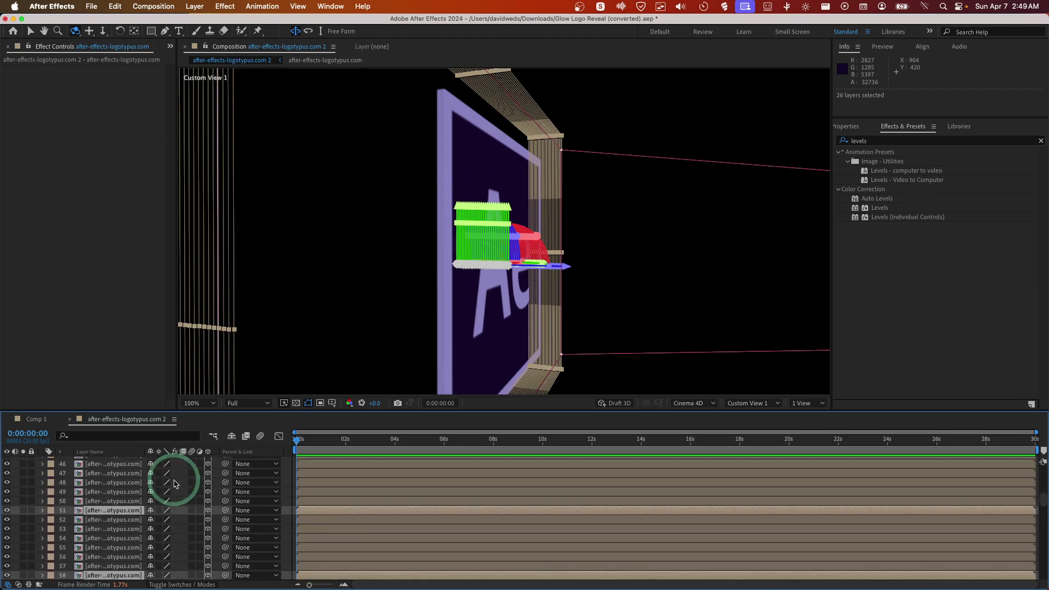
scroll(174, 488, "down", 4)
scroll(174, 486, "down", 4)
scroll(173, 484, "down", 4)
scroll(174, 484, "down", 5)
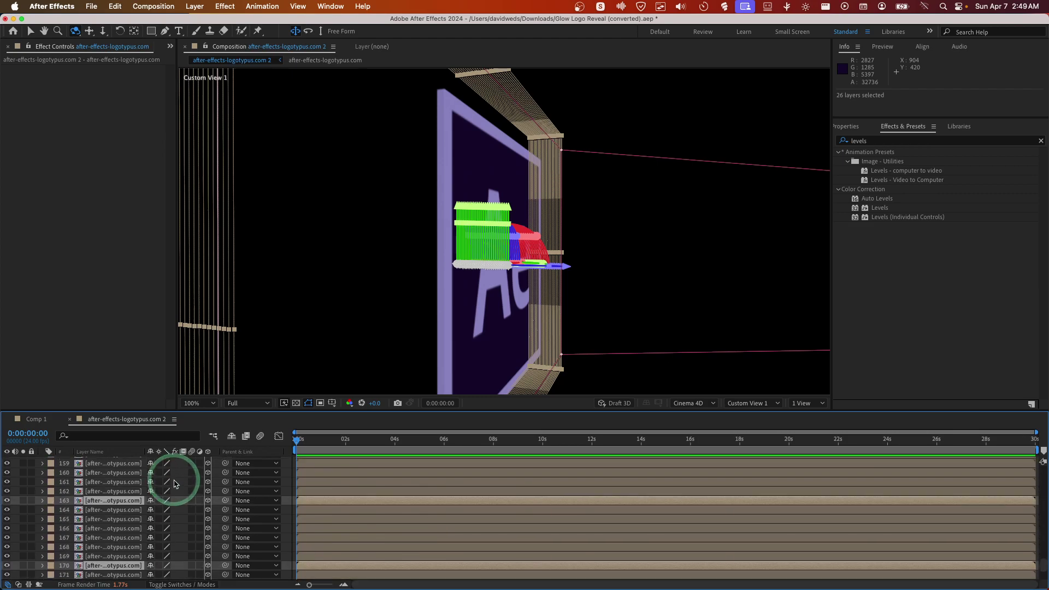
scroll(175, 484, "down", 5)
scroll(174, 484, "up", 8)
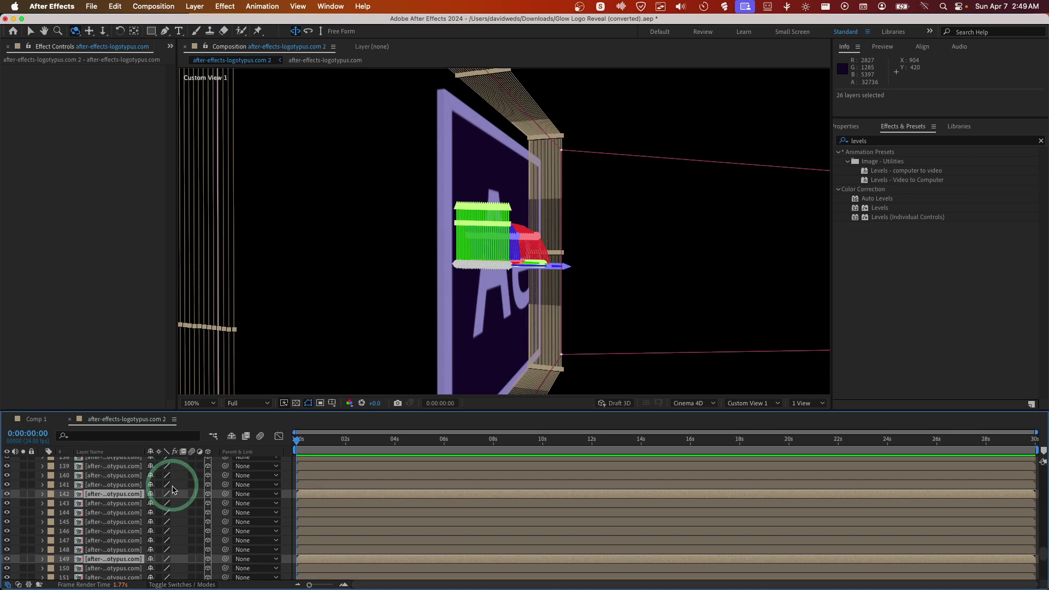
scroll(171, 482, "up", 8)
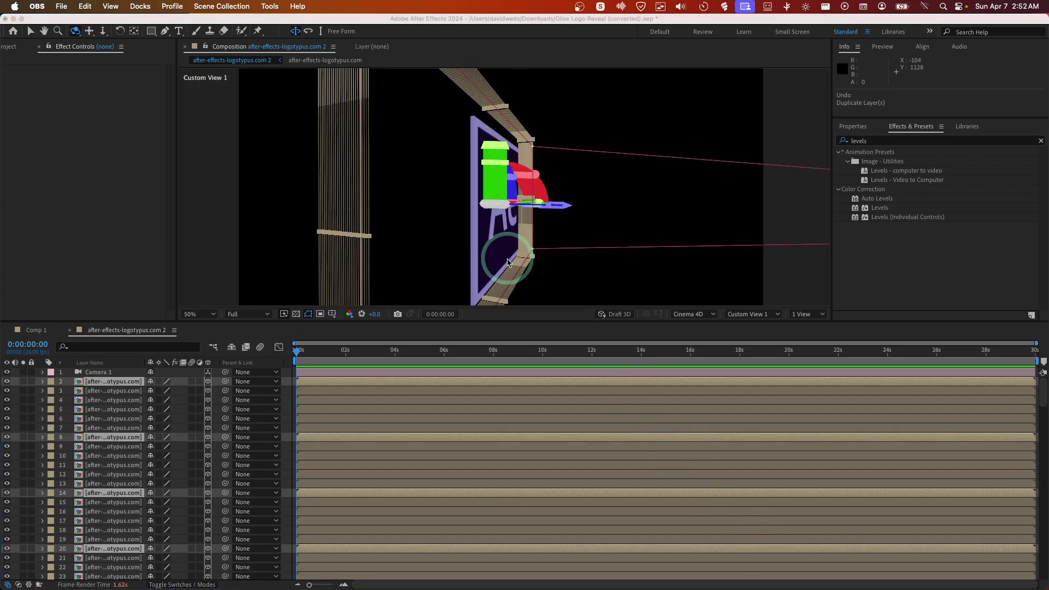
- Pre-compose the camera and all logo copies into a single Pre-comp 1 layer
left_click(94, 426)
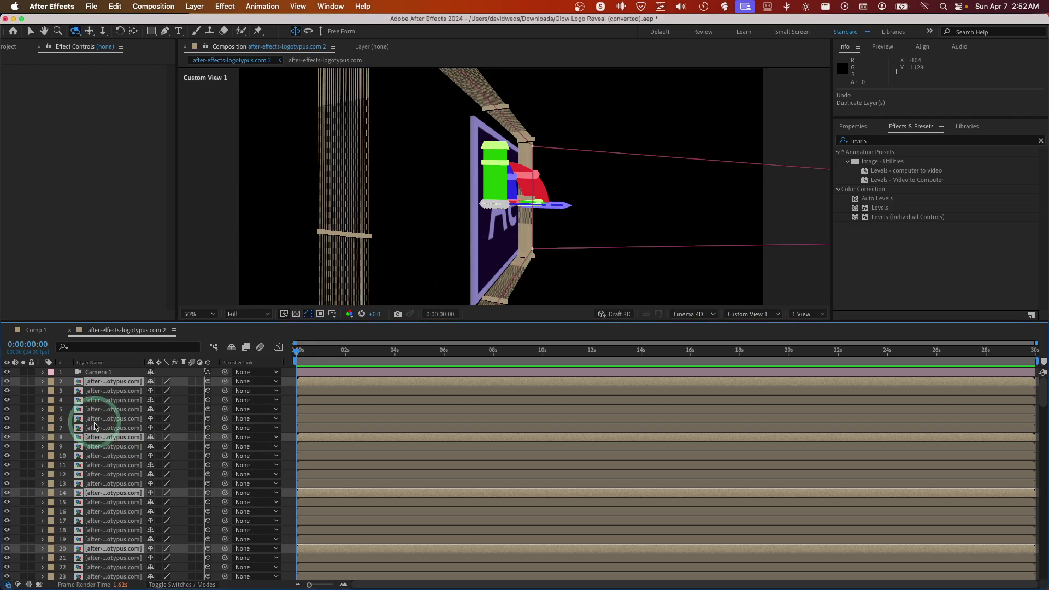
key("super+a")
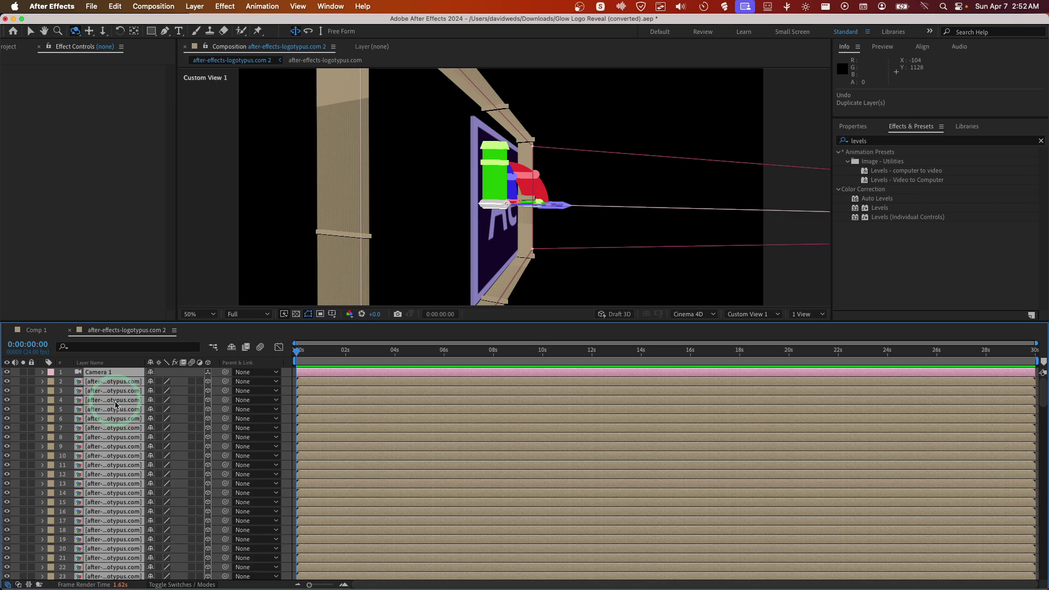
right_click(116, 404)
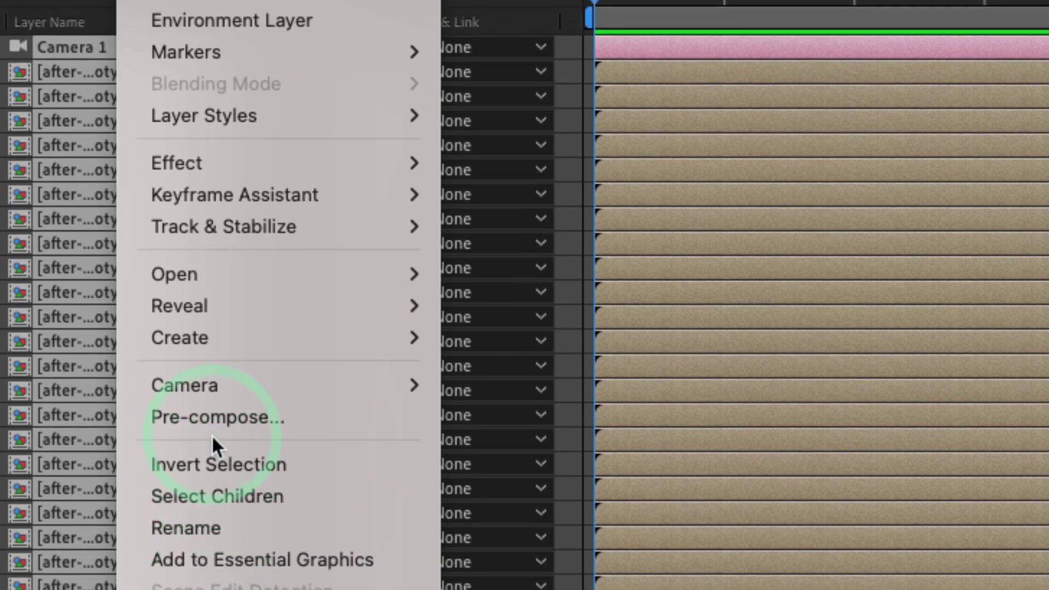
left_click(211, 421)
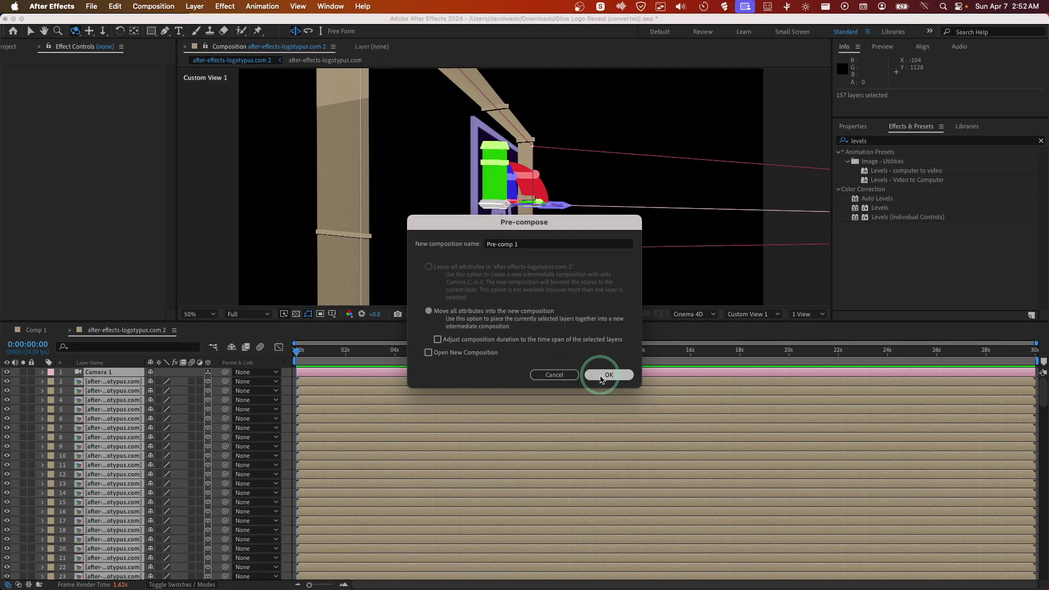
left_click(607, 375)
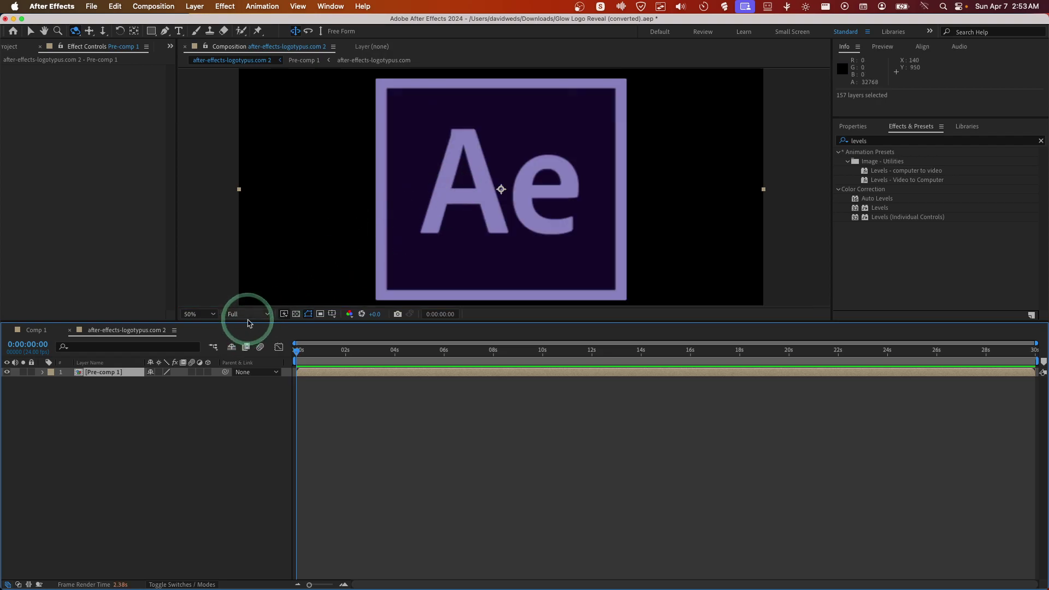
- Set preview to Quarter resolution and turn on Collapse Transformations for Pre-comp 1
left_click(249, 318)
left_click(247, 376)
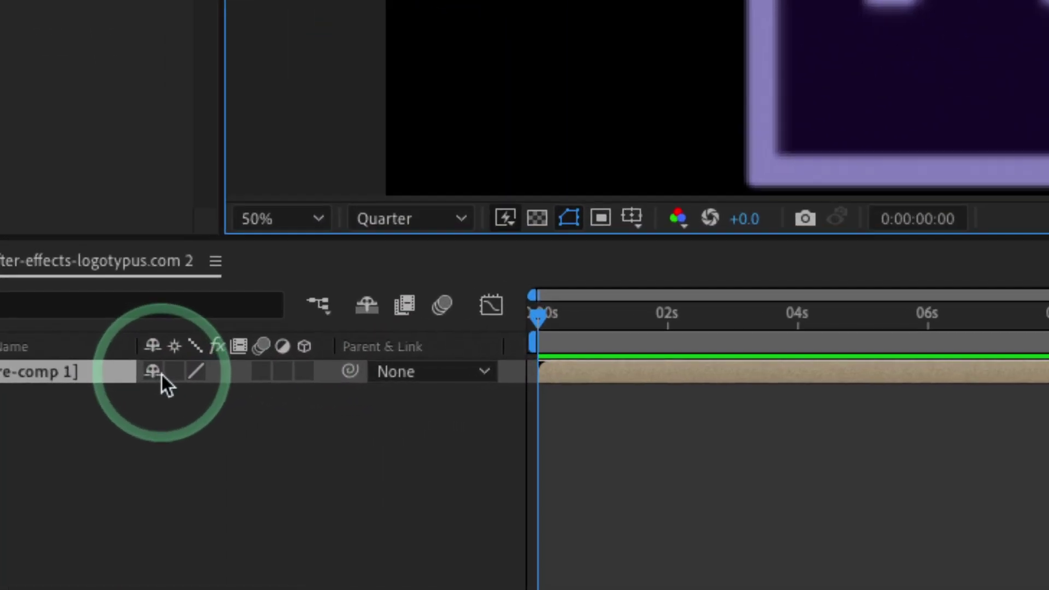
left_click(158, 372)
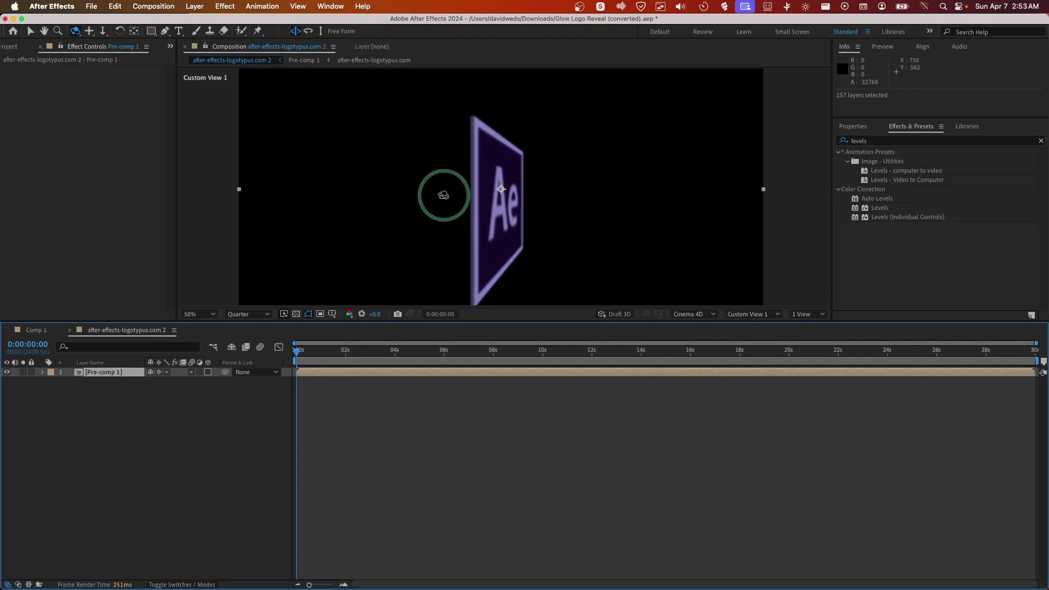
mouse_move(438, 195)
left_mouse_down()
mouse_move(504, 169)
mouse_move(523, 177)
left_mouse_up()
scroll(502, 172, "down", 2)
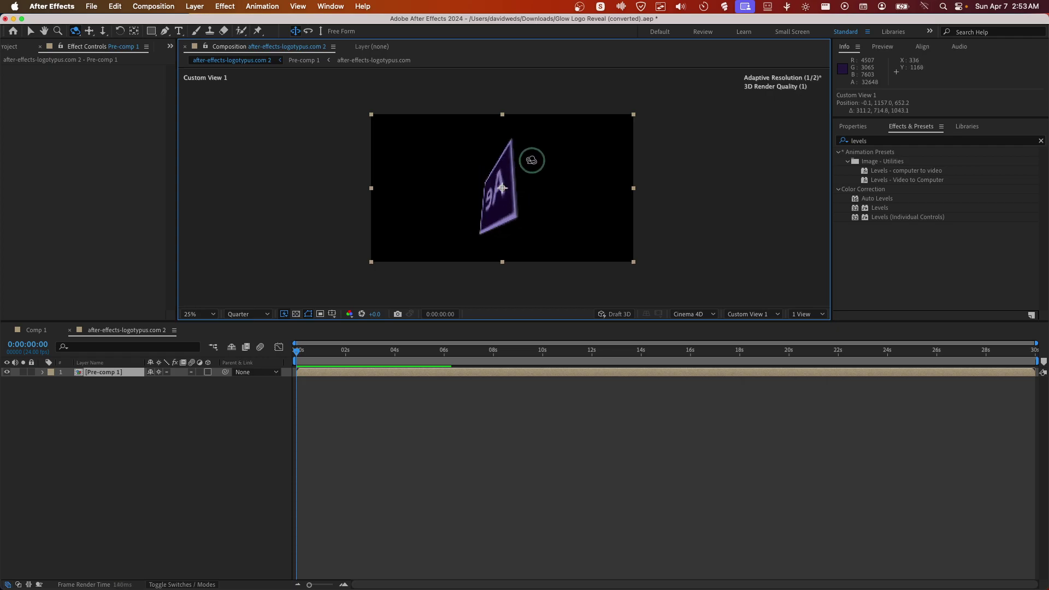
left_click_drag(502, 188, 528, 165)
left_click(98, 371)
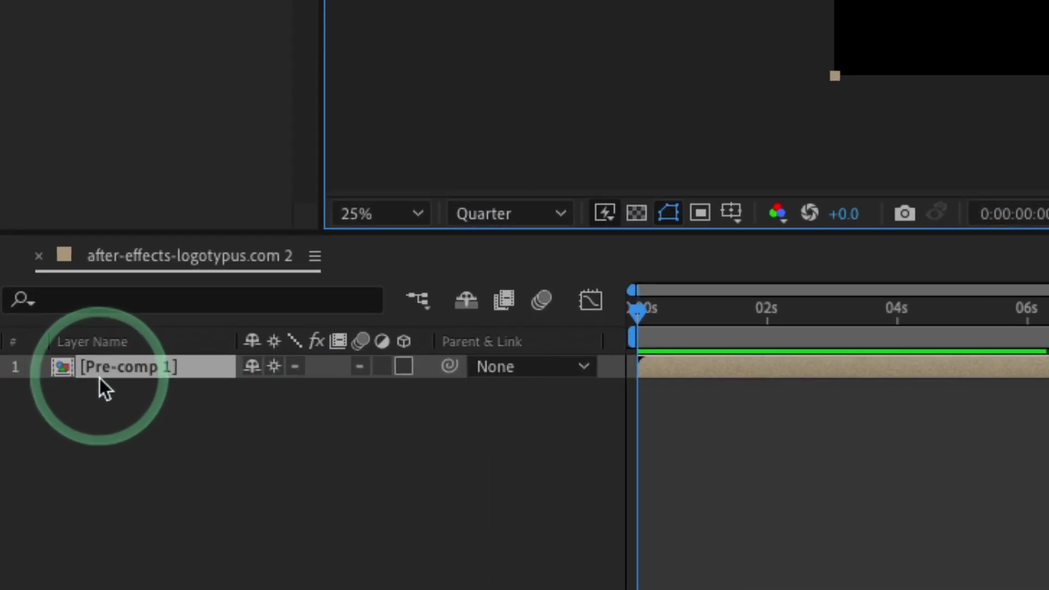
- Scale Pre-comp 1 to 195% and set the preview resolution to Full
key("s")
left_click_drag(281, 391, 227, 380)
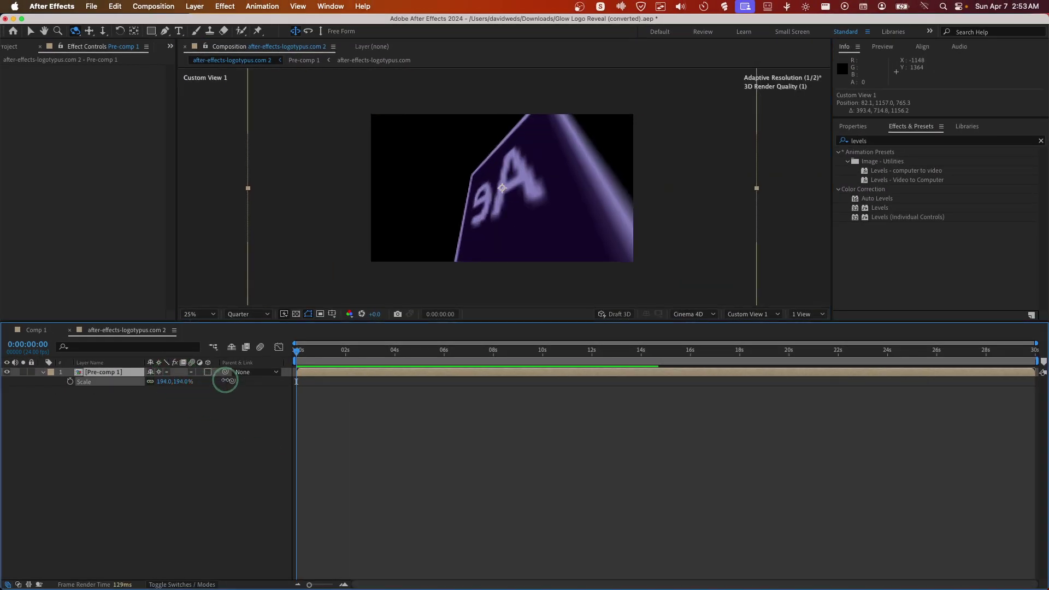
left_click(250, 313)
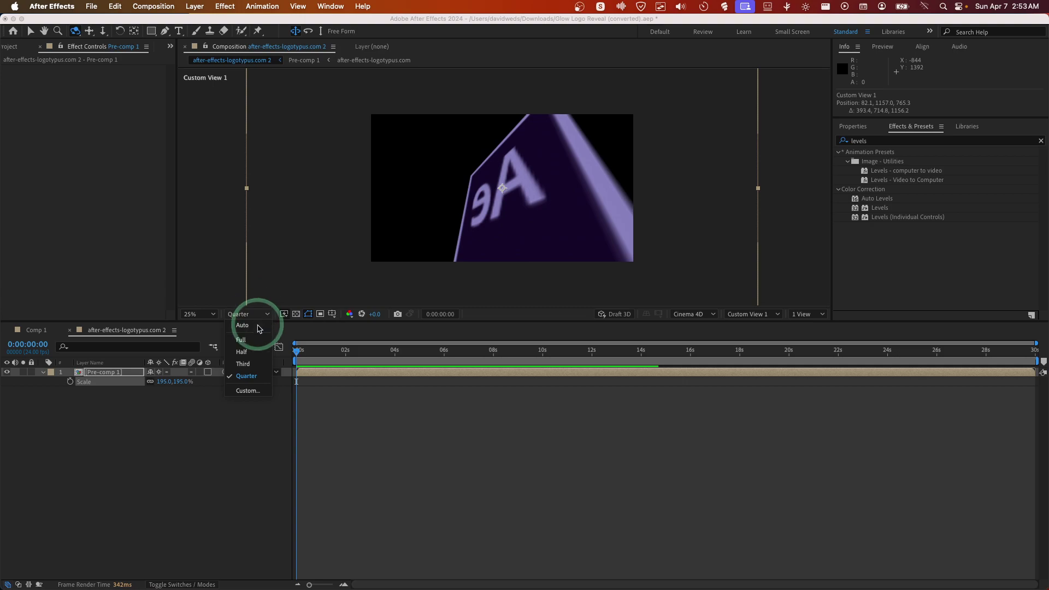
left_click(246, 353)
left_click(246, 320)
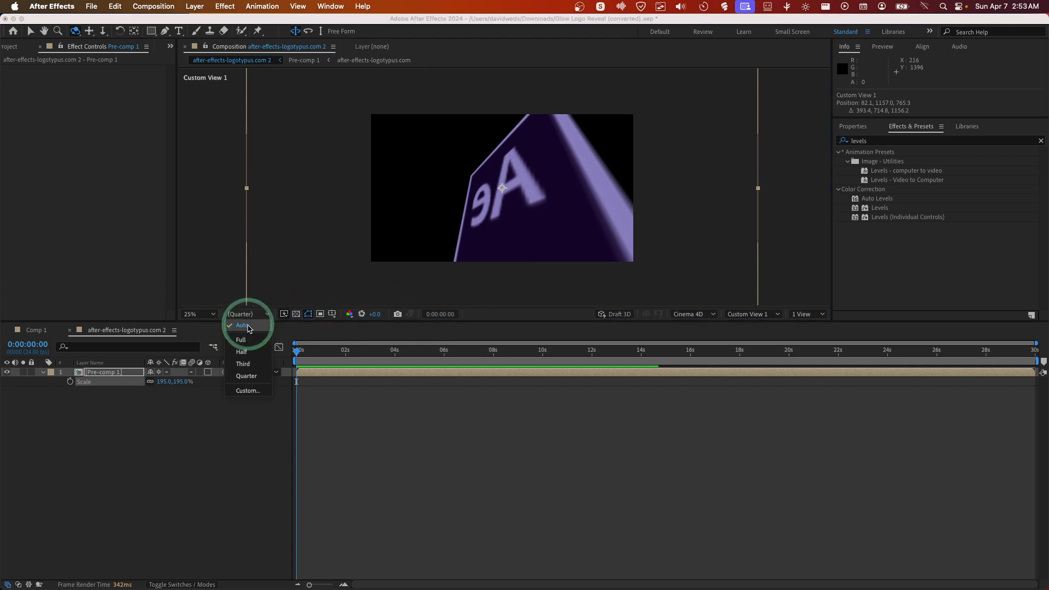
left_click(250, 342)
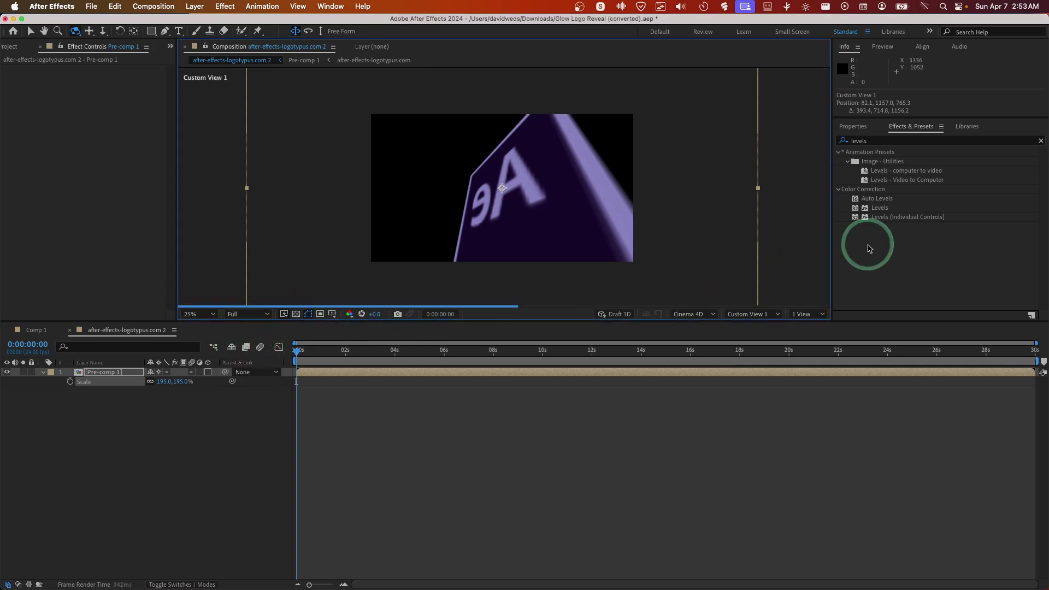